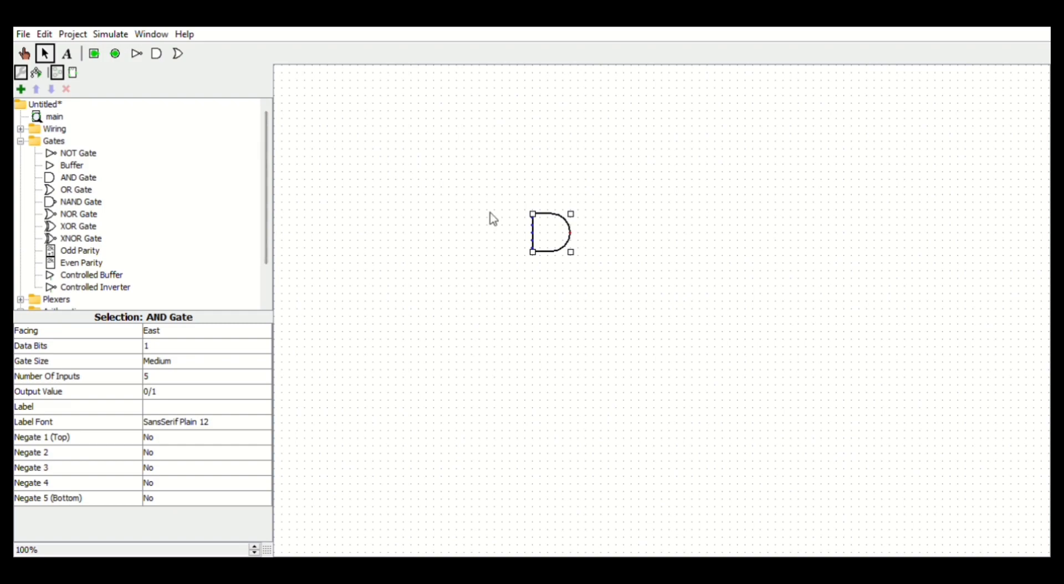
# Draw wires outward from the AND gate's uppermost and lowermost inputs and from its output.
pyautogui.moveTo(532, 218); pyautogui.dragTo(494, 217)
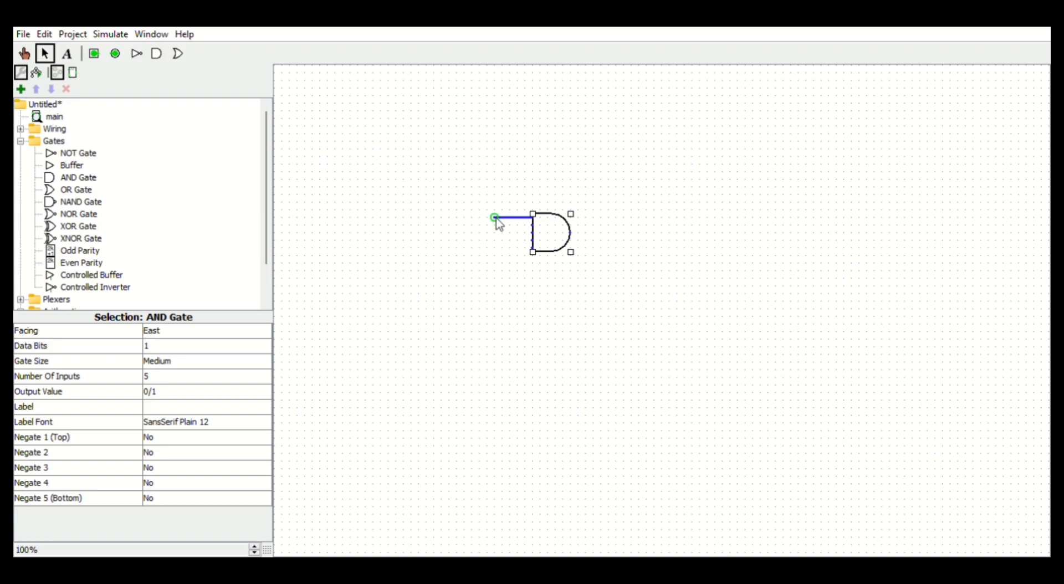
pyautogui.moveTo(534, 249); pyautogui.dragTo(494, 249)
pyautogui.moveTo(572, 233); pyautogui.dragTo(608, 234)
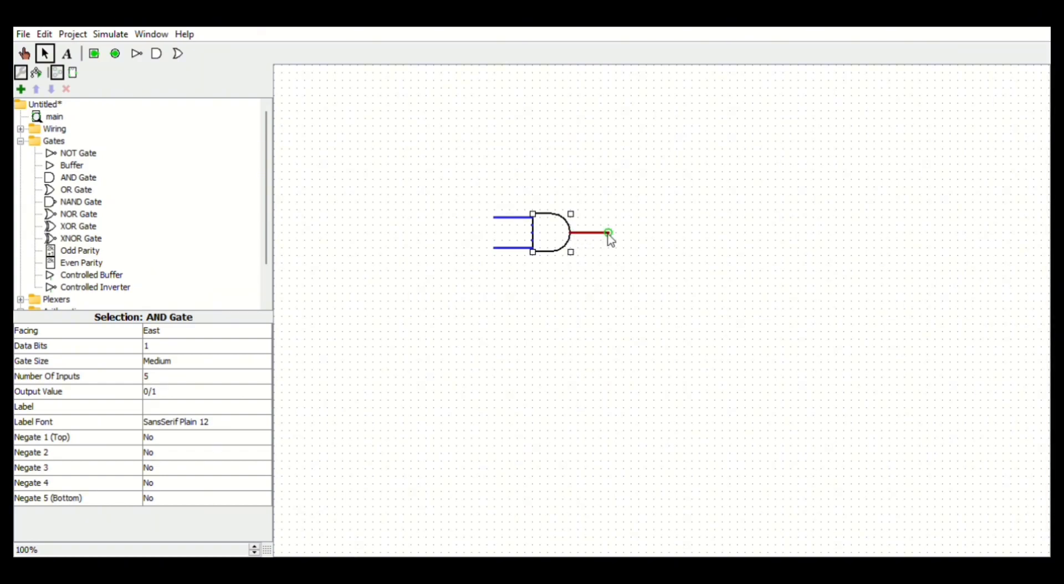
# Attach an input pin to each of the AND gate's two input wires and an output pin to its output wire.
pyautogui.click(99, 52)
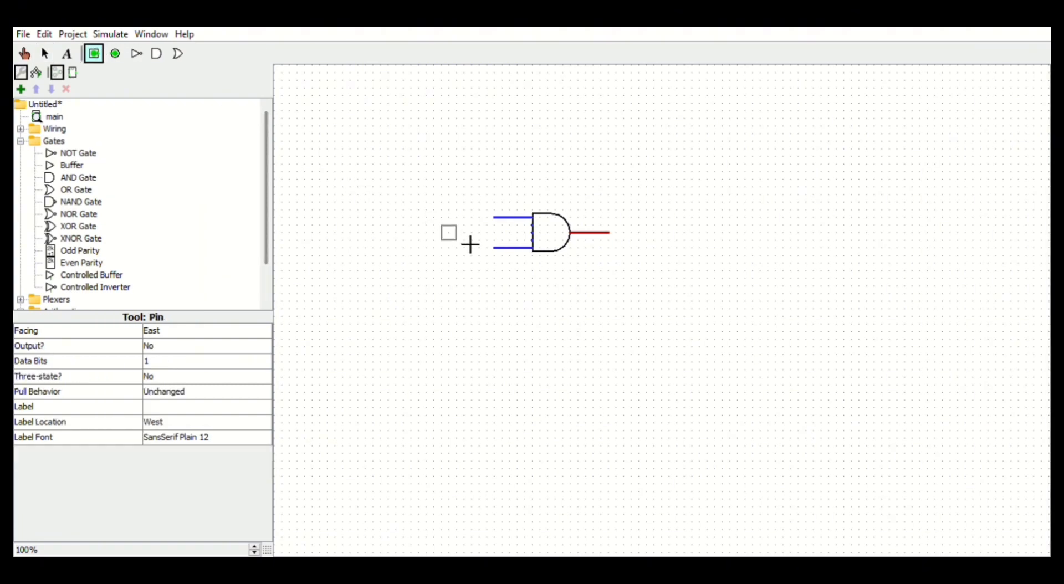
pyautogui.click(497, 218)
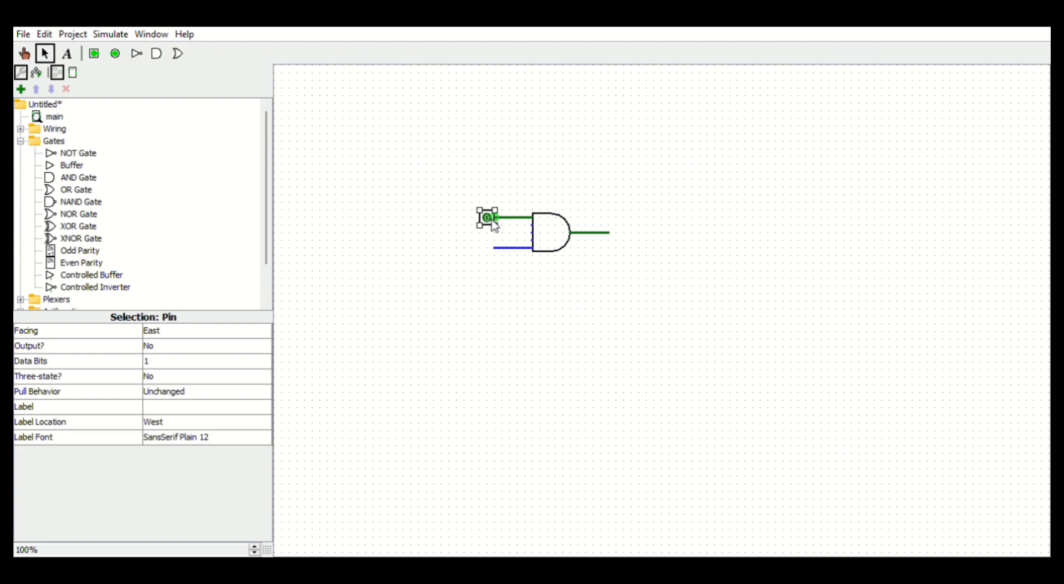
pyautogui.click(95, 54)
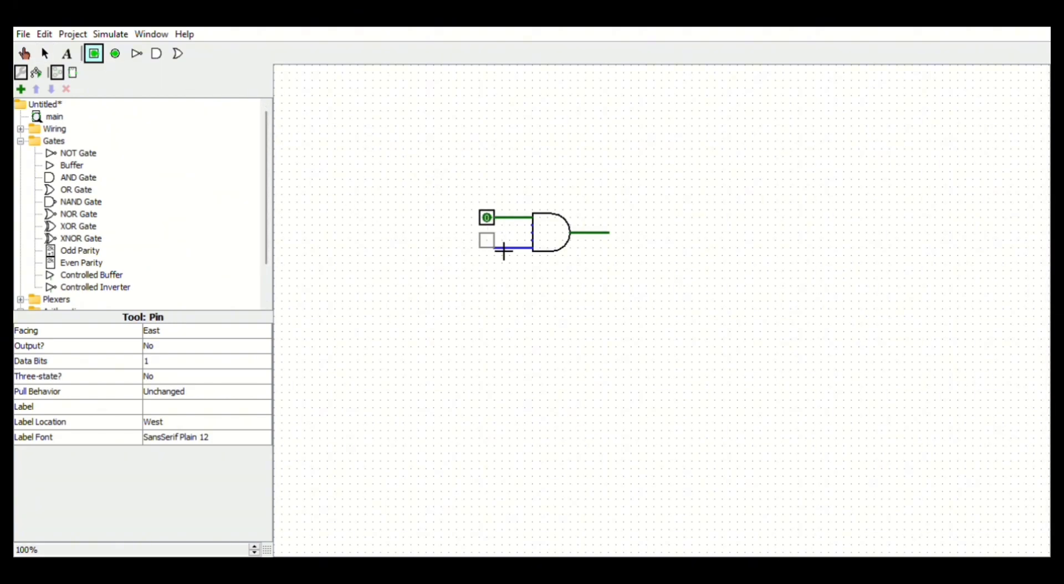
pyautogui.click(506, 257)
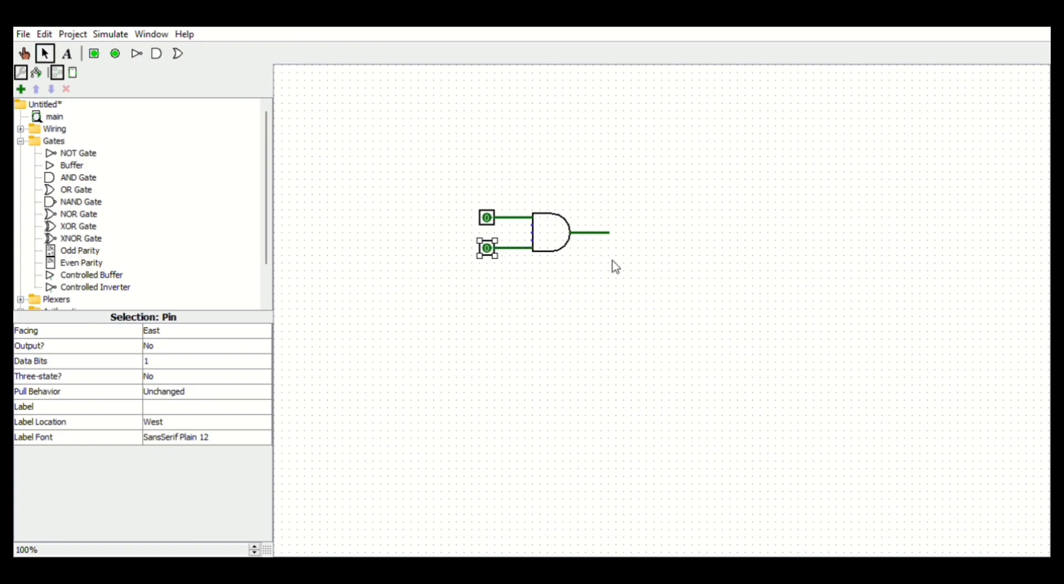
pyautogui.click(115, 53)
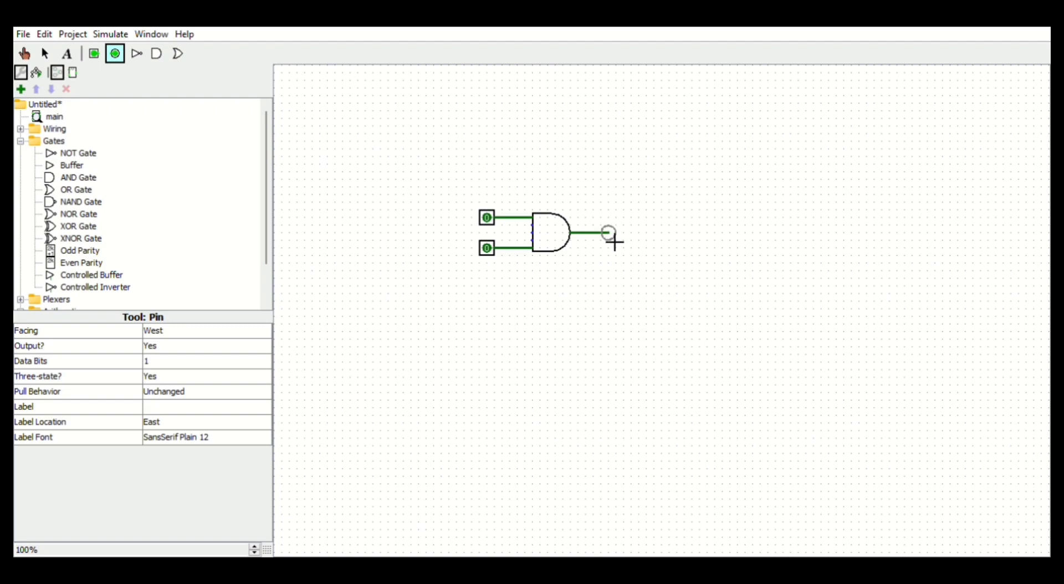
pyautogui.click(613, 239)
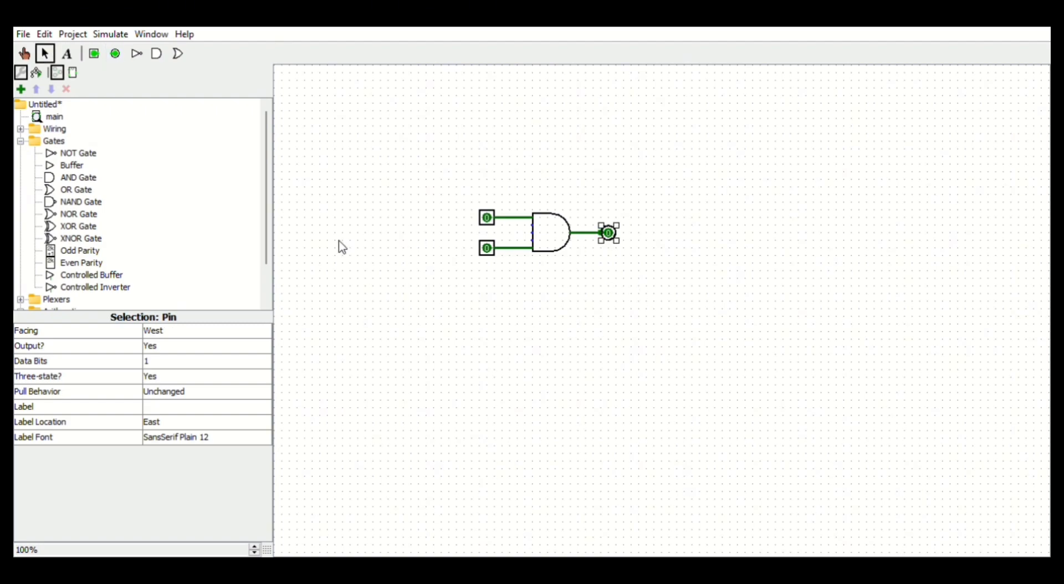
# Label the AND gate's upper input pin A and its lower input pin B.
pyautogui.click(488, 222)
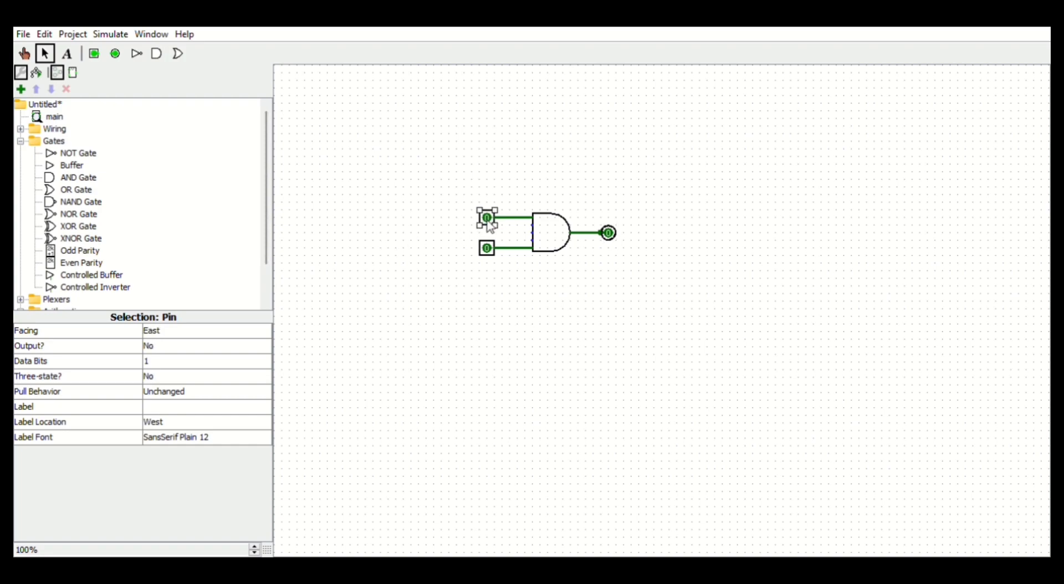
pyautogui.click(187, 399)
pyautogui.click(192, 409)
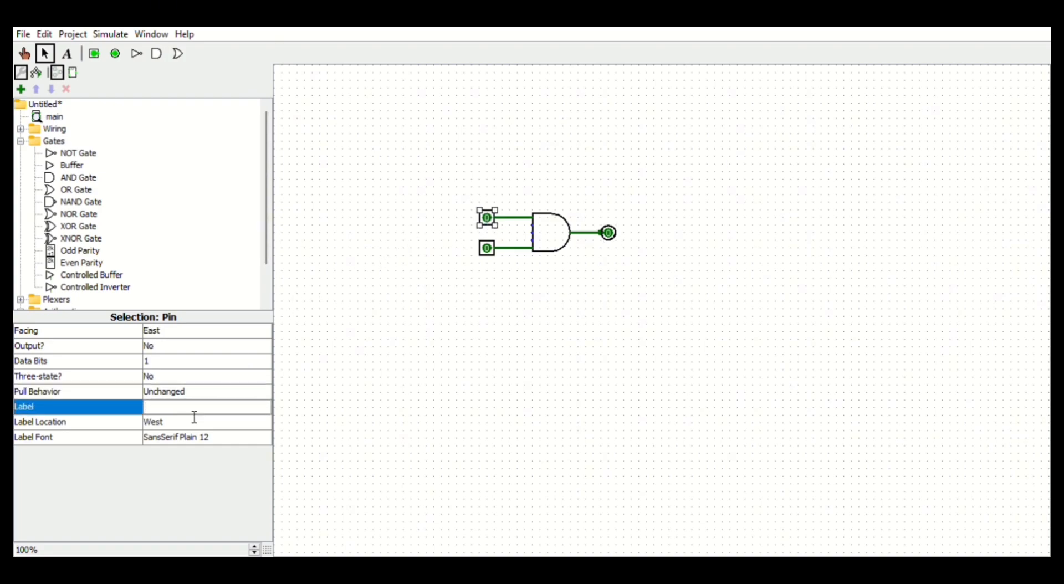
pyautogui.write('A')
pyautogui.press('Return')
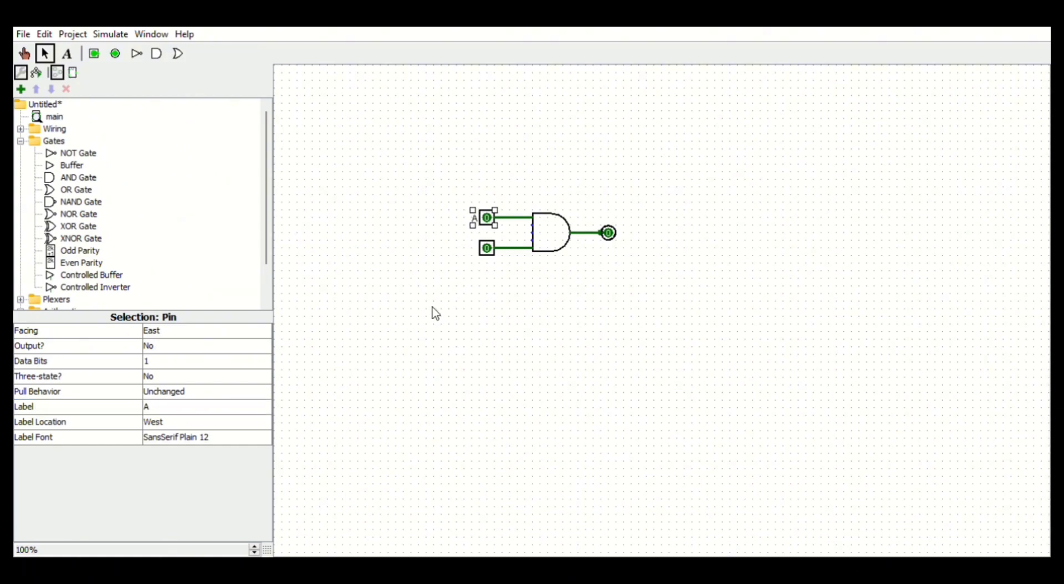
pyautogui.click(491, 252)
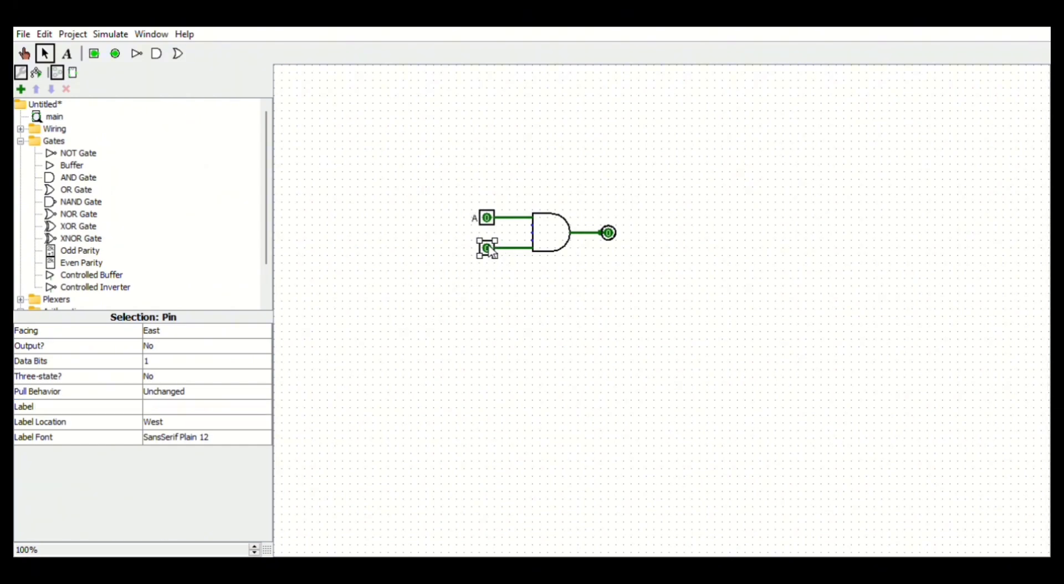
pyautogui.click(150, 410)
pyautogui.write('B')
pyautogui.press('Return')
# Label the AND gate's output pin F.
pyautogui.click(616, 236)
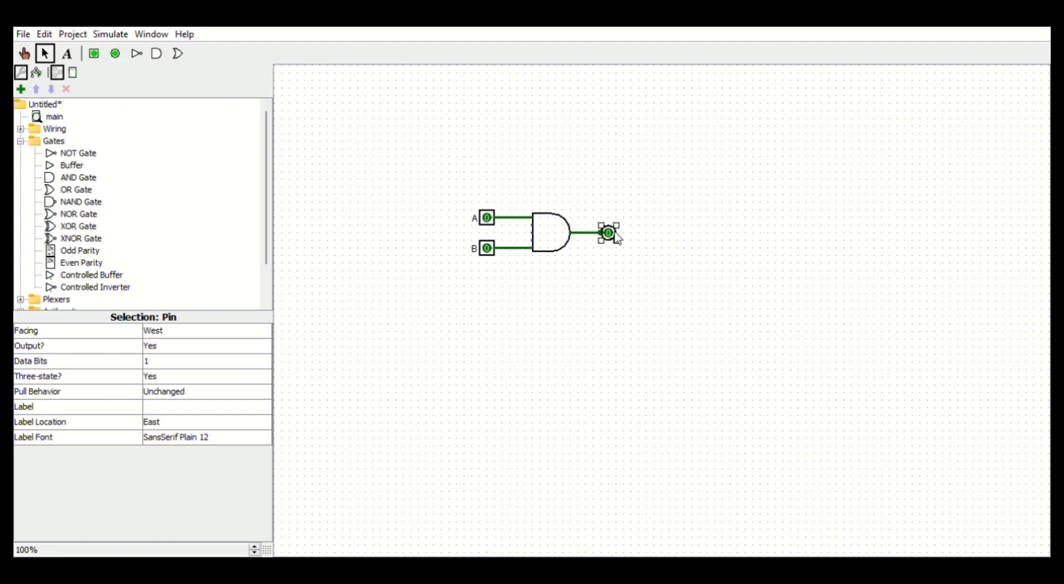
pyautogui.click(245, 410)
pyautogui.write('F')
pyautogui.press('Return')
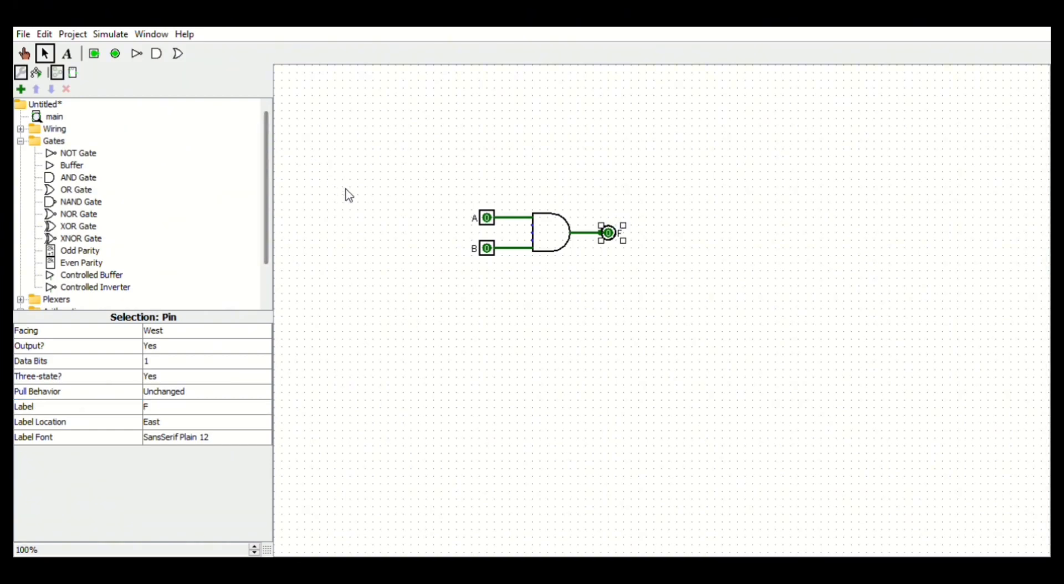
# Analyze the AND gate circuit and view its truth table.
pyautogui.click(75, 35)
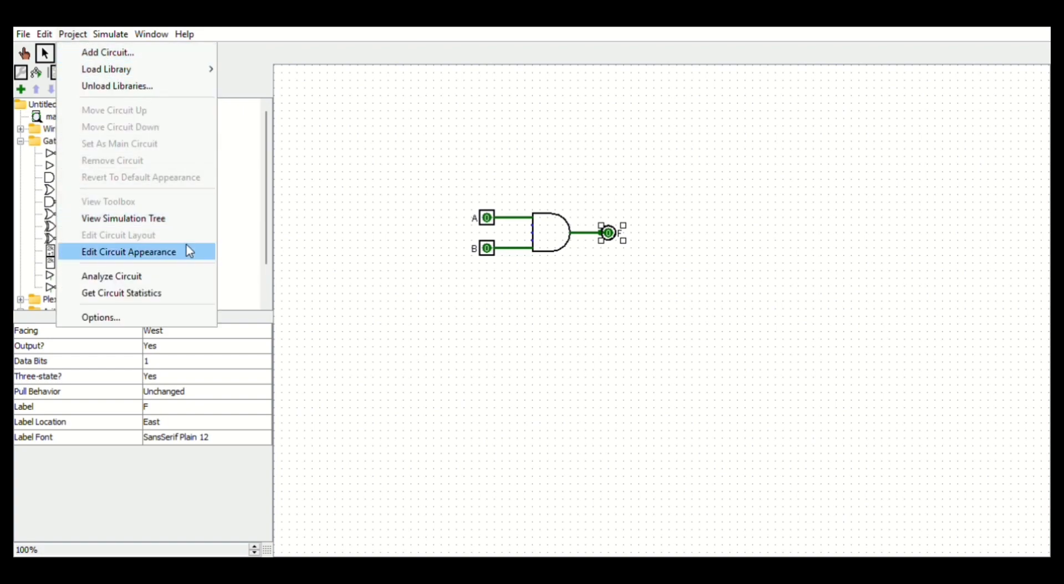
pyautogui.click(189, 275)
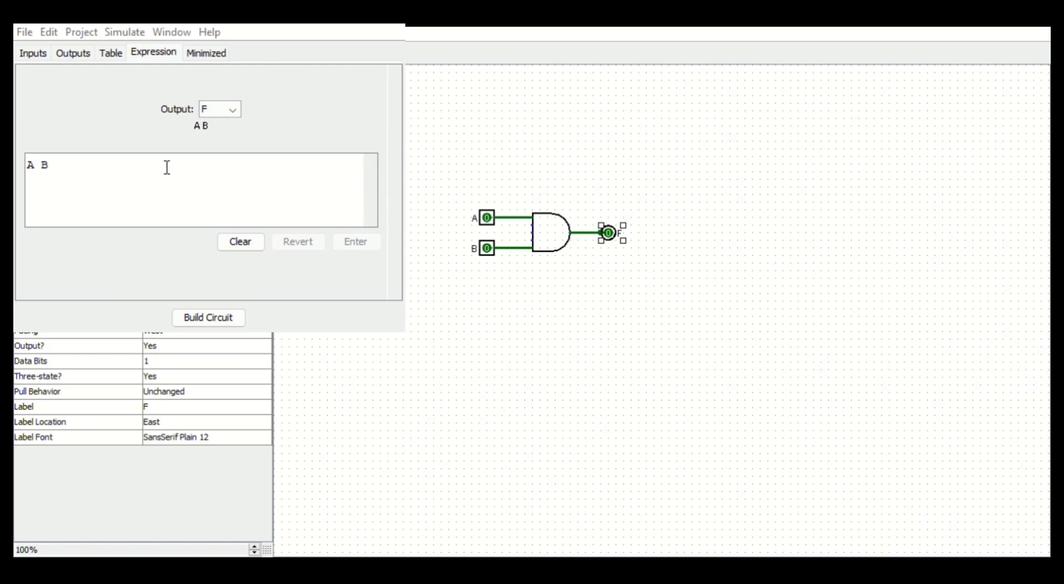
pyautogui.click(113, 56)
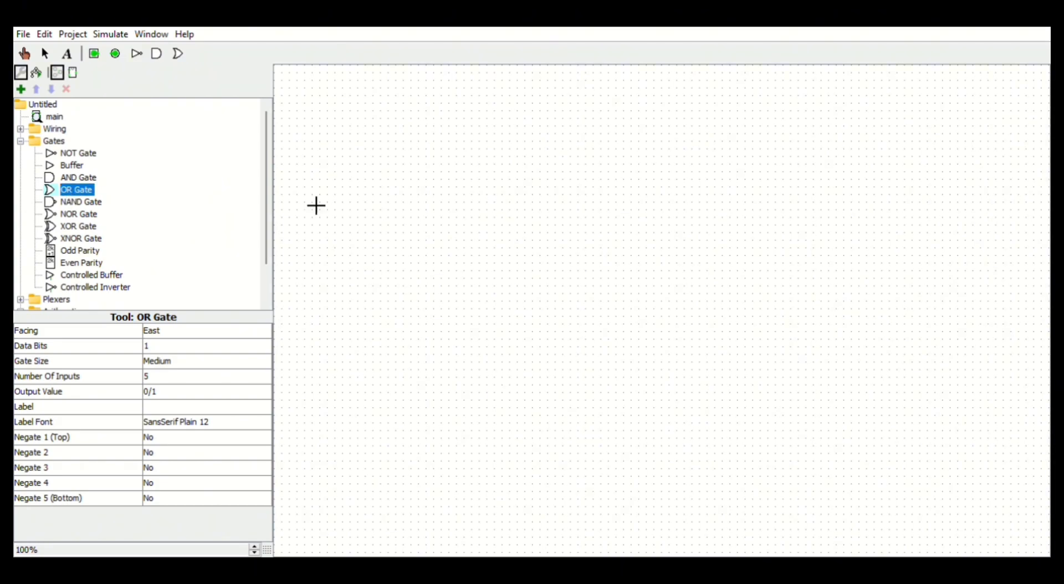
# Place an OR gate on the empty canvas and draw wires from its uppermost and lowermost inputs and its output.
pyautogui.click(548, 233)
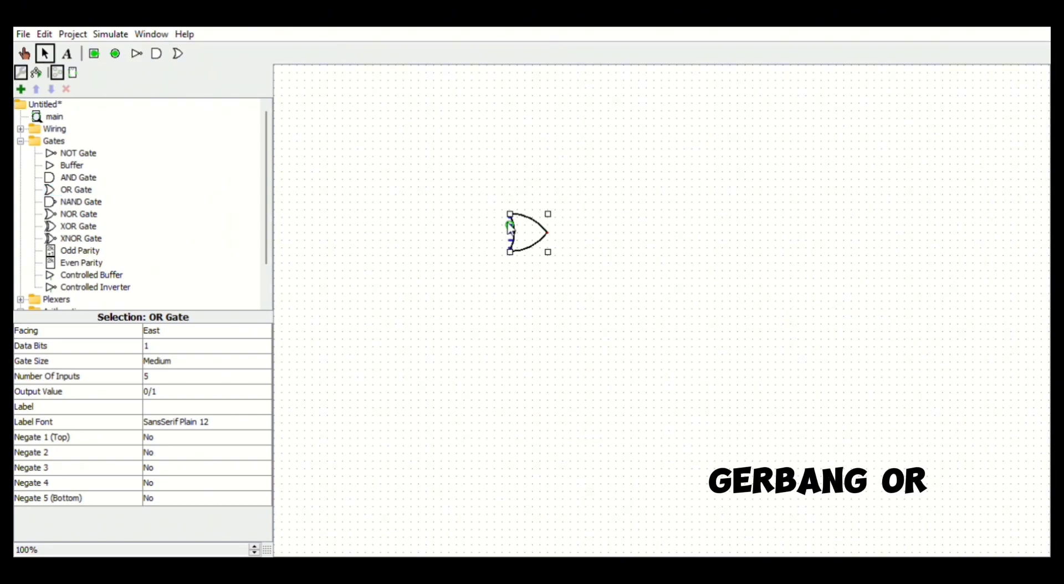
pyautogui.moveTo(510, 217); pyautogui.dragTo(479, 217)
pyautogui.moveTo(514, 252); pyautogui.dragTo(479, 248)
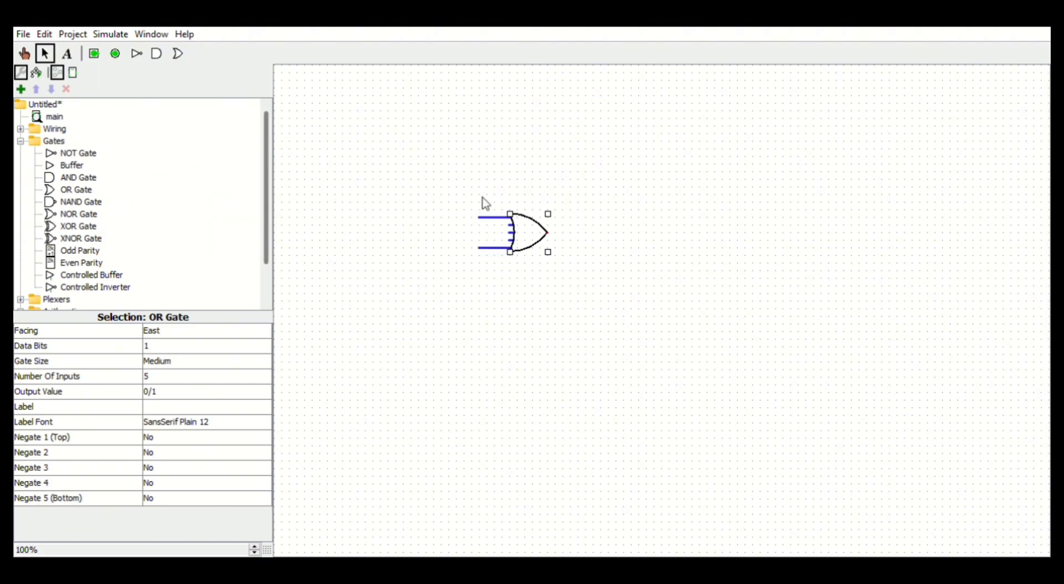
pyautogui.moveTo(548, 233); pyautogui.dragTo(580, 233)
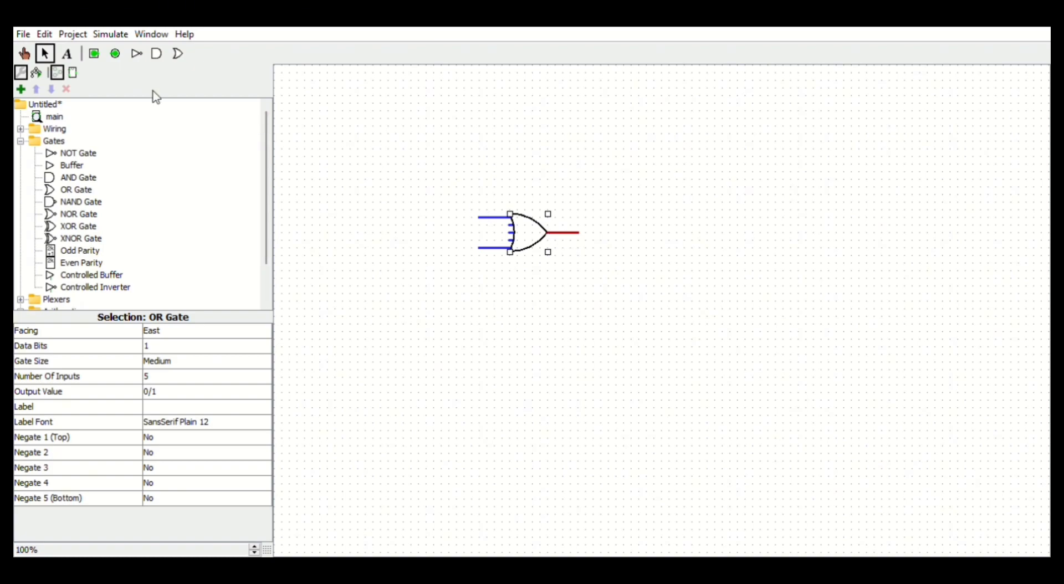
# Attach an input pin to each of the OR gate's two input wires and an output pin to its output wire.
pyautogui.click(96, 55)
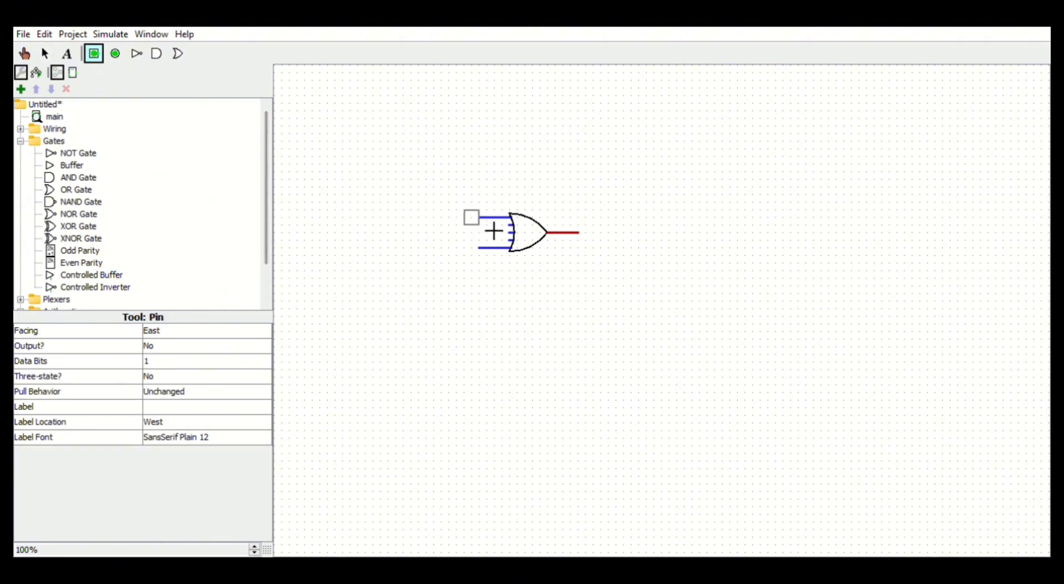
pyautogui.click(482, 218)
pyautogui.click(95, 54)
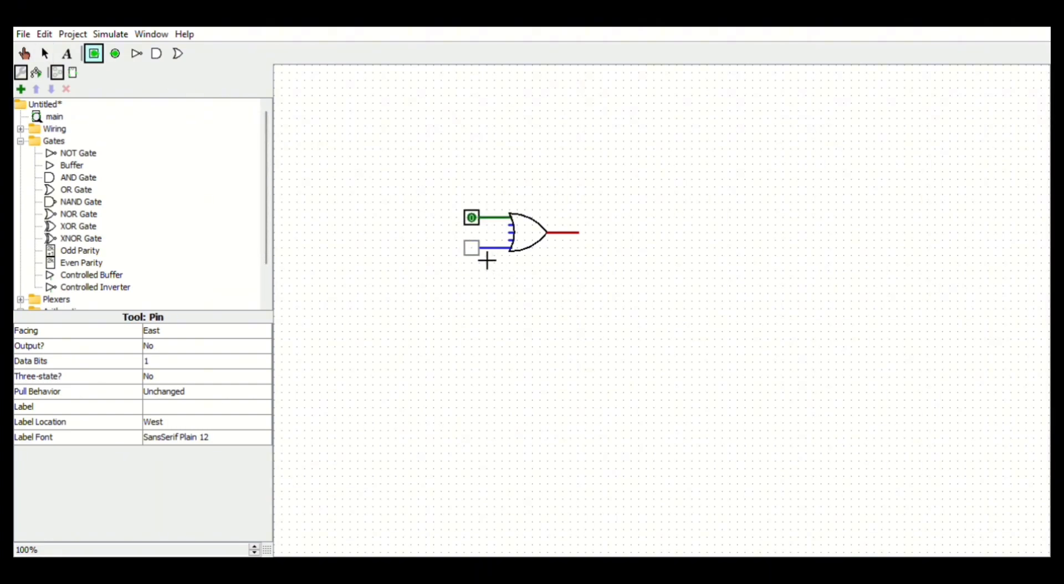
pyautogui.click(482, 249)
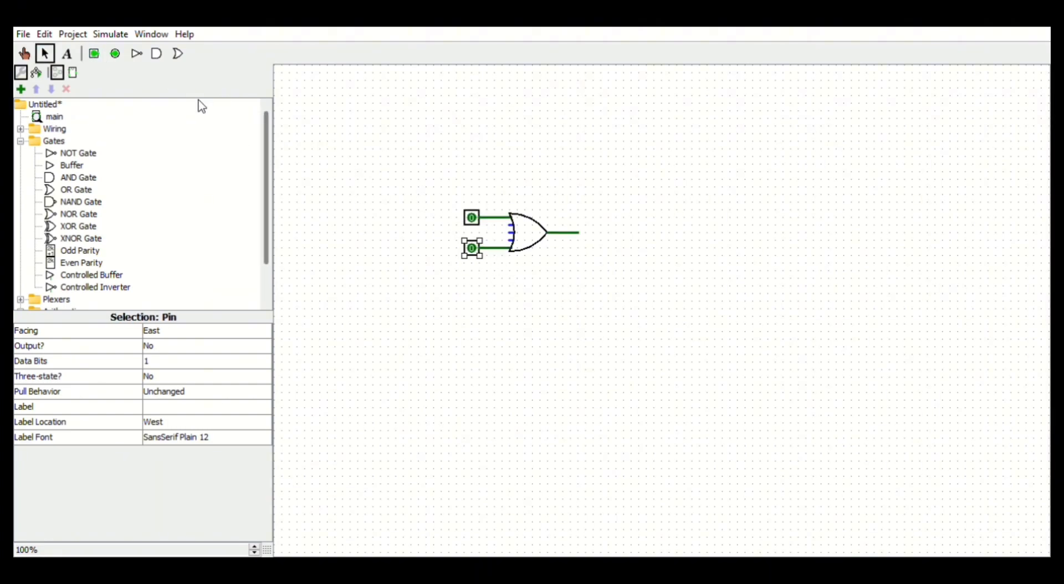
pyautogui.click(115, 54)
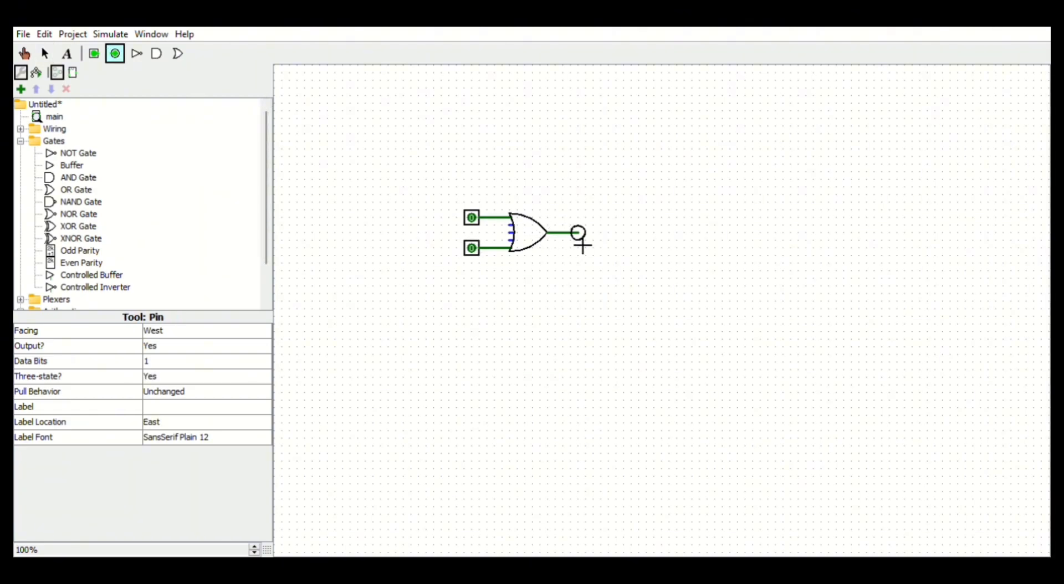
pyautogui.click(582, 244)
# Label the OR gate's upper input pin A and its lower input pin B.
pyautogui.click(473, 225)
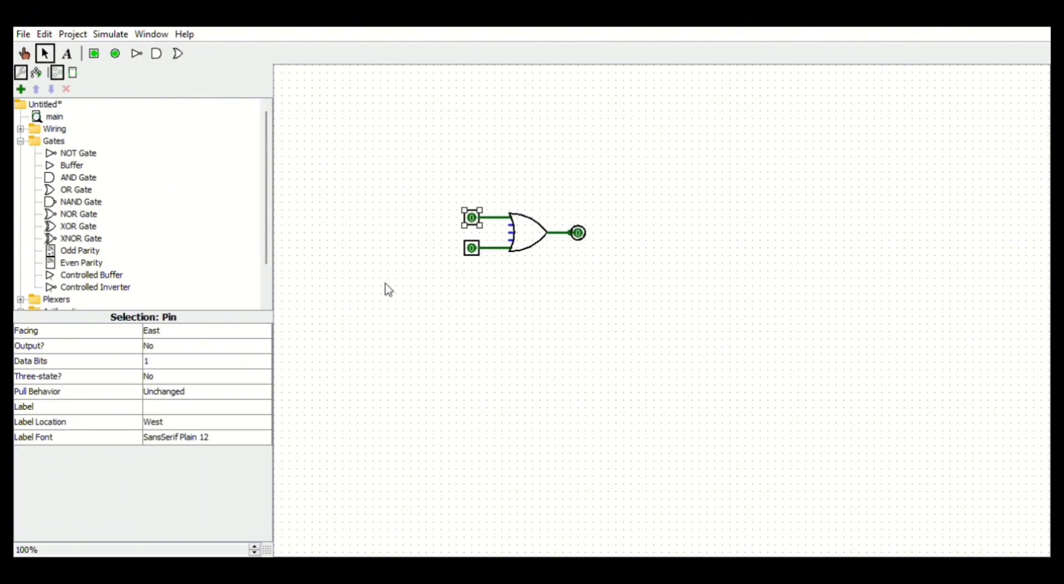
pyautogui.click(233, 410)
pyautogui.write('A')
pyautogui.press('Return')
pyautogui.click(474, 254)
pyautogui.click(249, 407)
pyautogui.write('B')
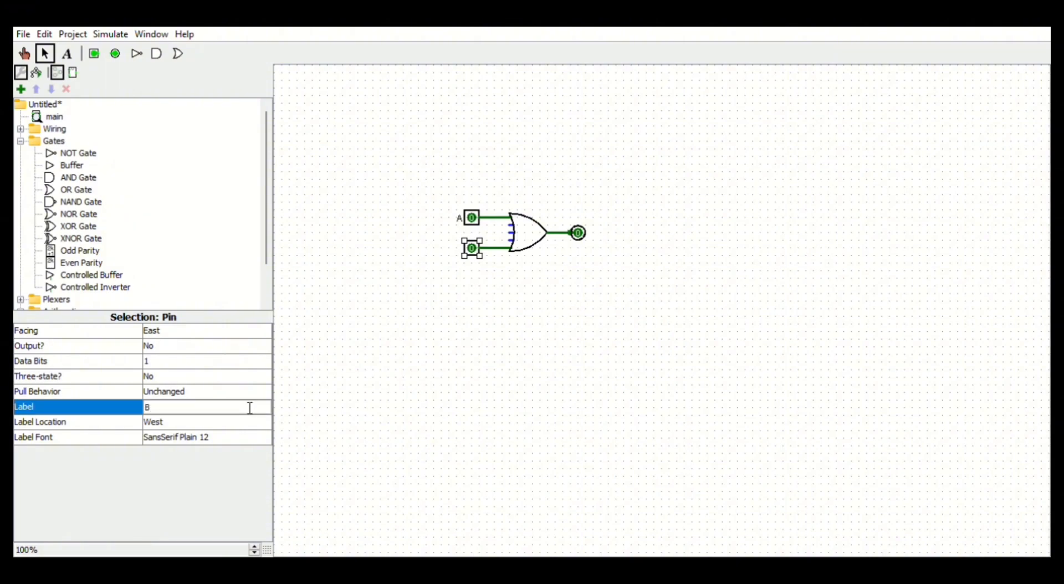
pyautogui.press('Return')
# Label the OR gate's output pin F.
pyautogui.click(578, 234)
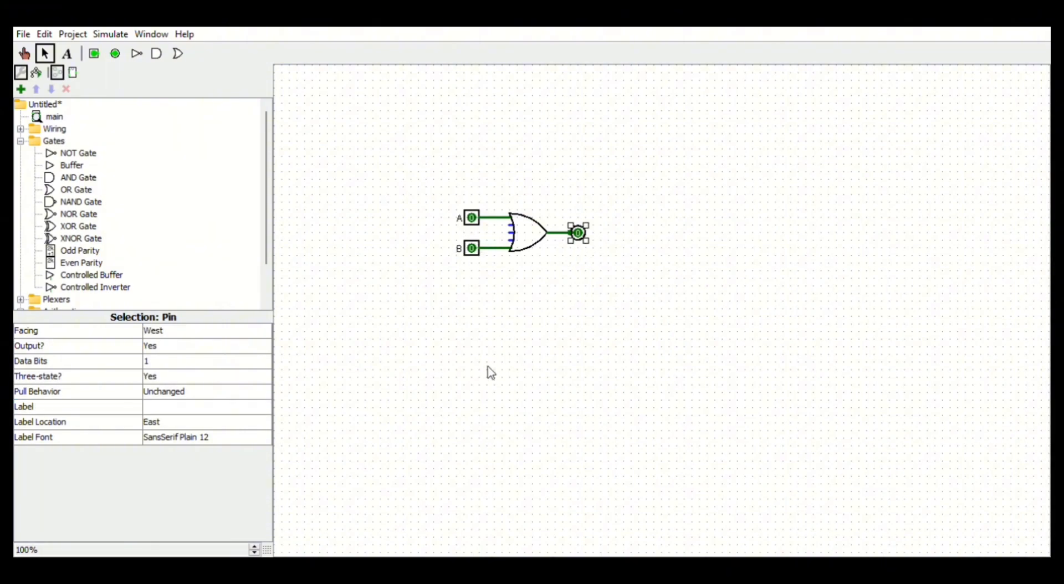
pyautogui.click(240, 408)
pyautogui.write('F')
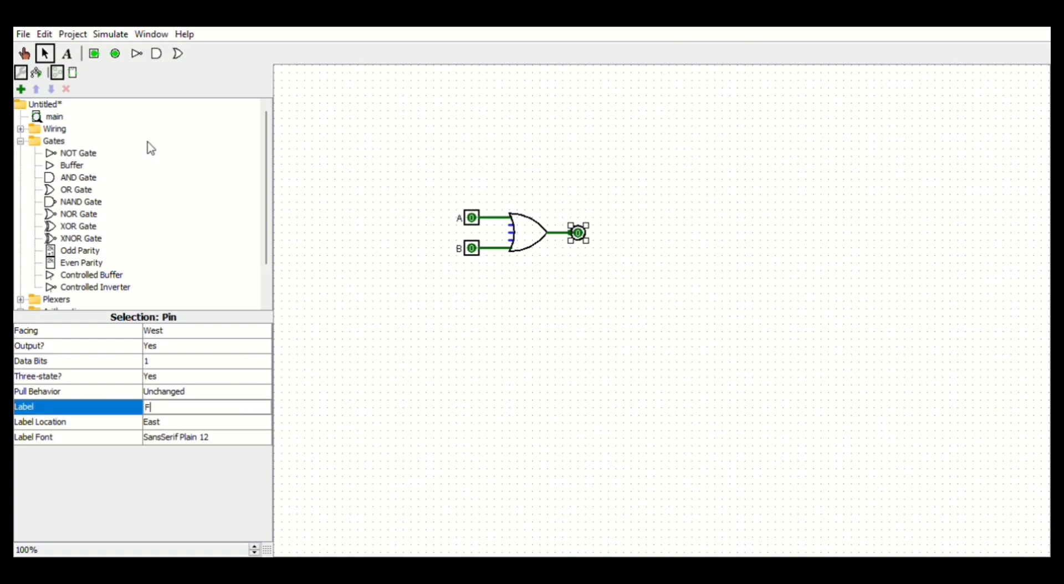
# Analyze the OR gate circuit and view its truth table.
pyautogui.click(73, 35)
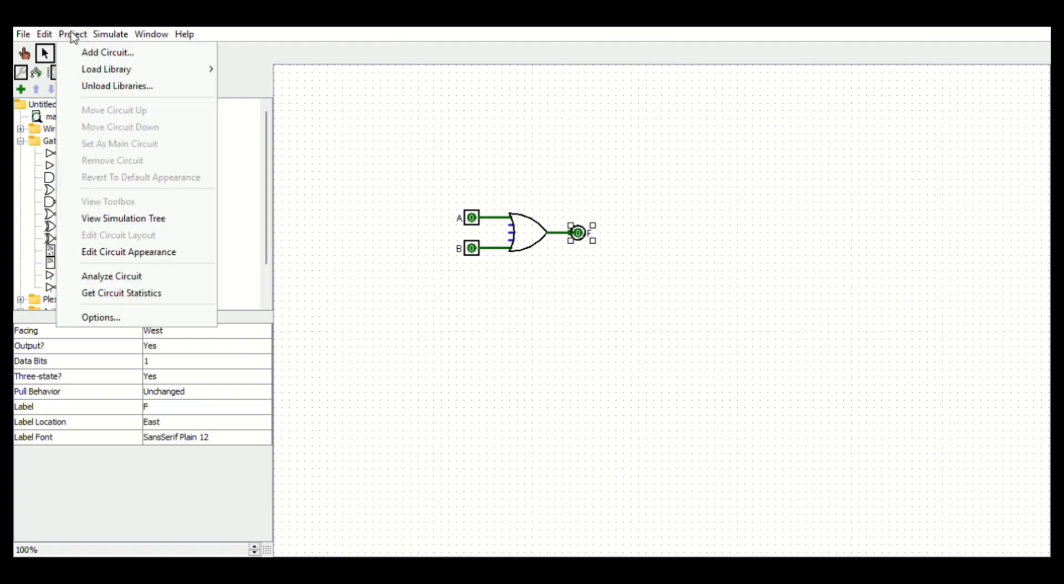
pyautogui.click(168, 276)
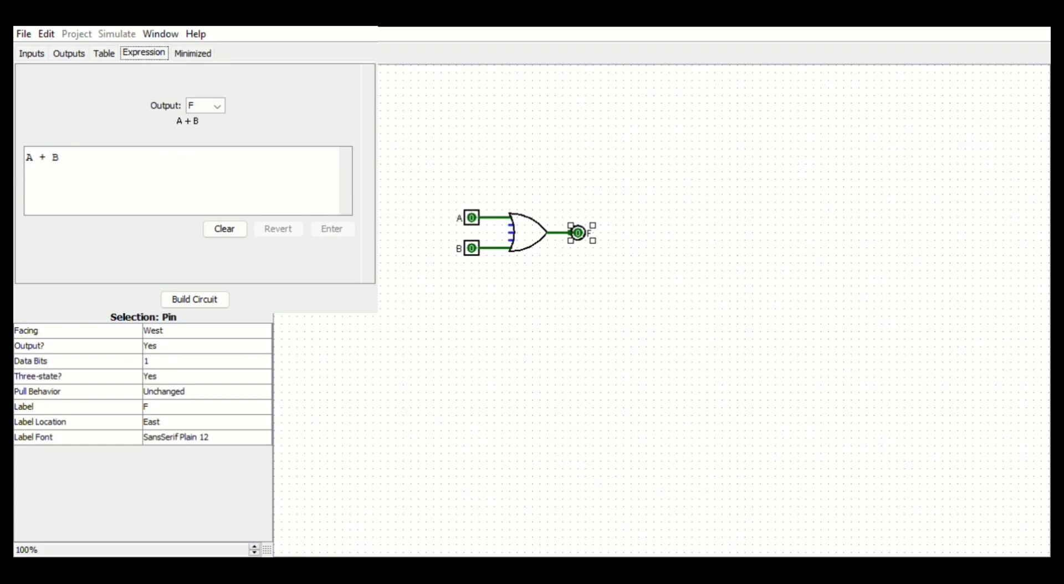
pyautogui.click(102, 57)
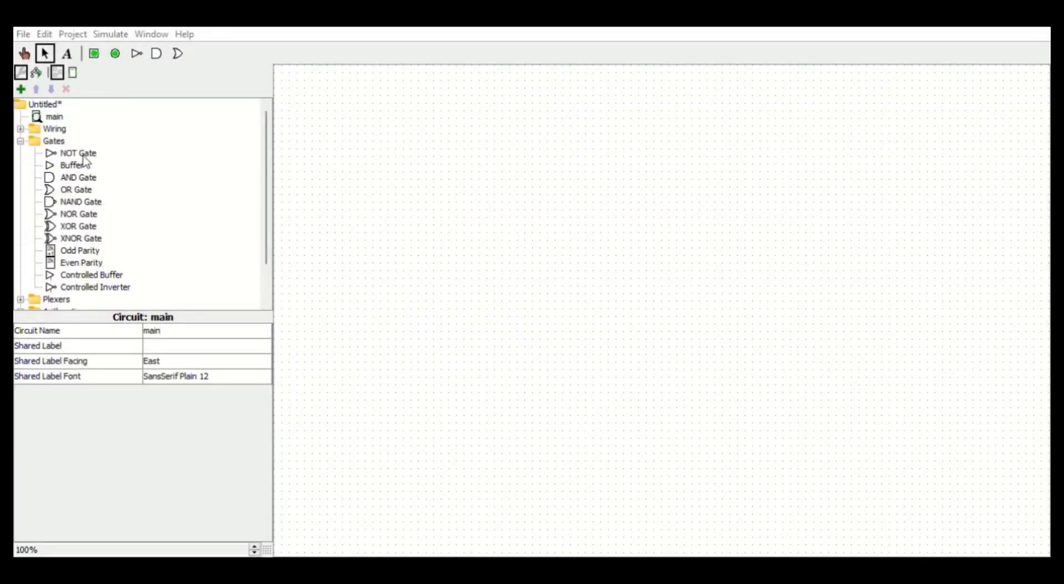
# Place a NOT gate with a wire on each side, ending in an input pin and an output pin.
pyautogui.click(83, 156)
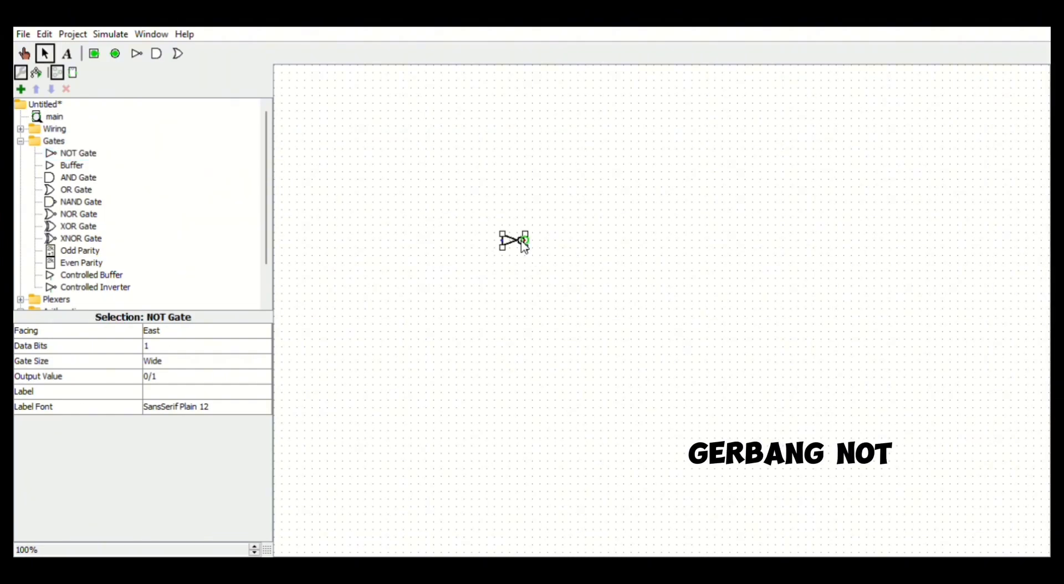
pyautogui.moveTo(502, 240); pyautogui.dragTo(542, 240)
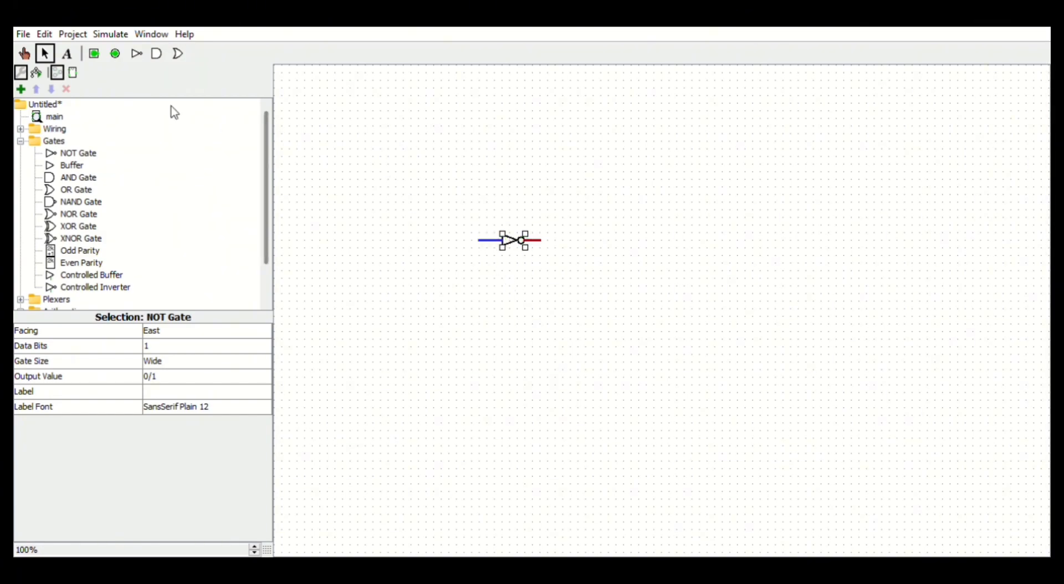
pyautogui.click(94, 53)
pyautogui.click(478, 240)
pyautogui.click(115, 53)
pyautogui.click(542, 241)
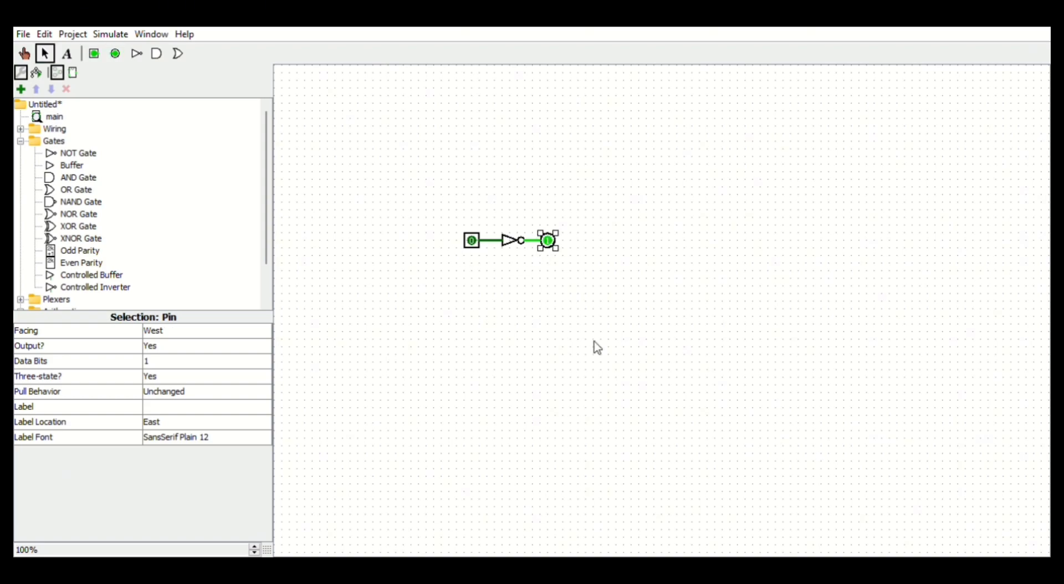
# Label the NOT gate's input pin A and its output pin F.
pyautogui.click(472, 241)
pyautogui.click(213, 408)
pyautogui.write('A')
pyautogui.click(548, 241)
pyautogui.click(205, 407)
pyautogui.write('F')
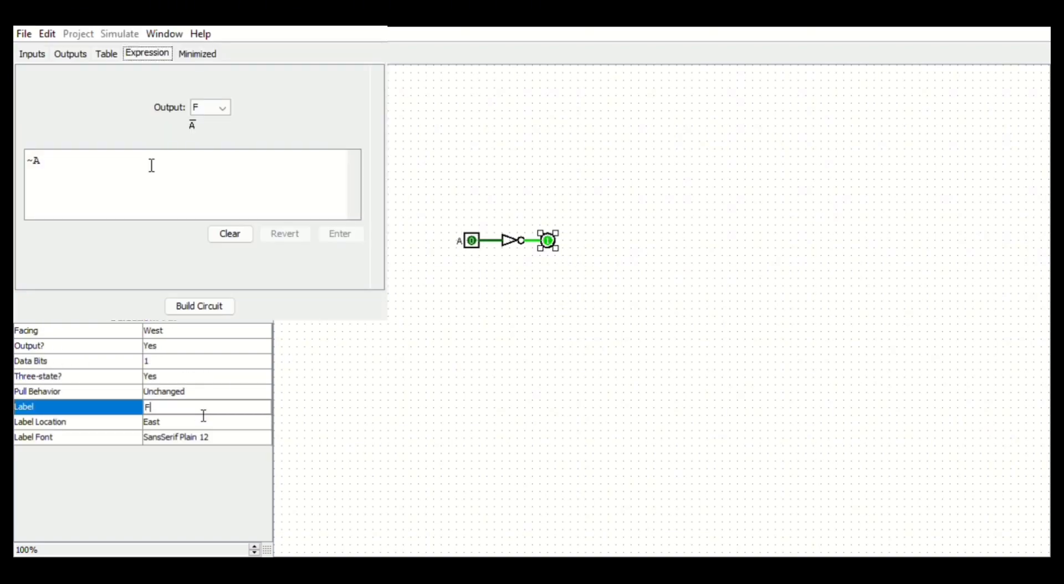
# Confirm the NOT gate's output pin label and view the circuit's truth table.
pyautogui.press('Return')
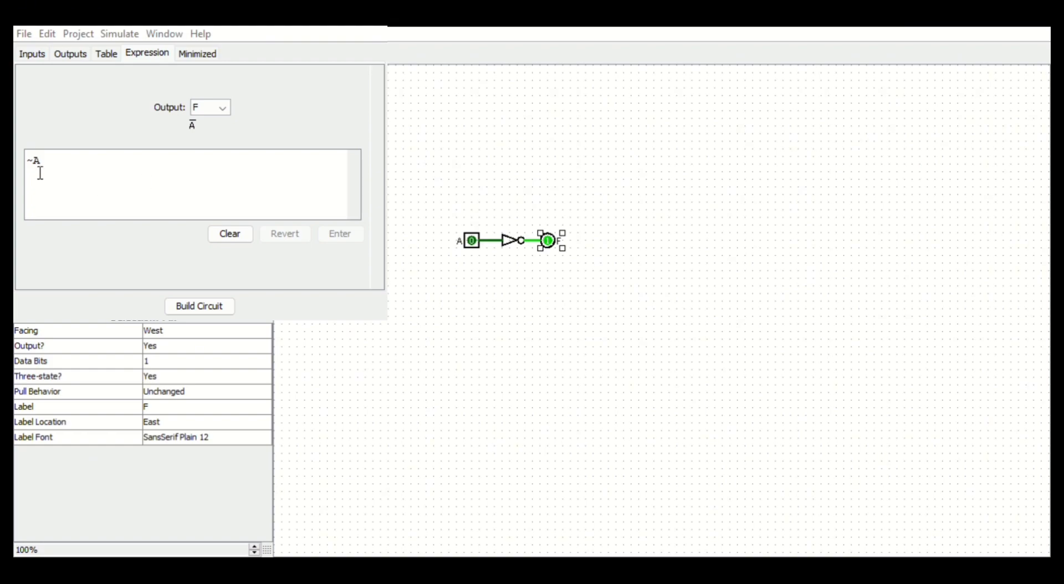
pyautogui.click(108, 54)
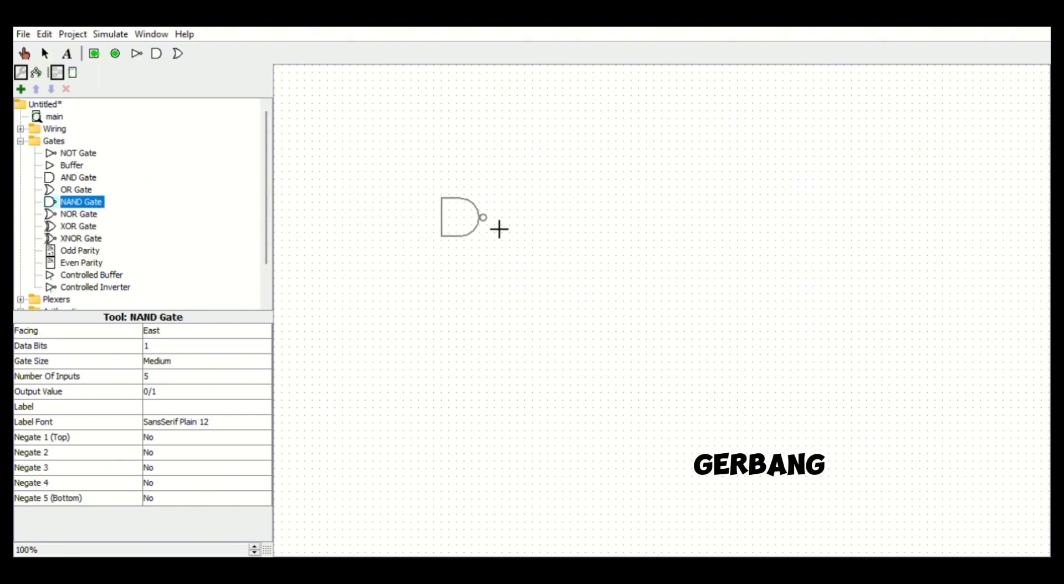
# Place a NAND gate and draw wires from its uppermost input, lowermost input and output.
pyautogui.click(497, 229)
pyautogui.moveTo(442, 202); pyautogui.dragTo(410, 203)
pyautogui.moveTo(442, 236); pyautogui.dragTo(410, 233)
pyautogui.moveTo(483, 218); pyautogui.dragTo(518, 218)
# Add an input pin to the end of each NAND input wire and an output pin to the output wire.
pyautogui.click(94, 53)
pyautogui.click(411, 202)
pyautogui.click(93, 53)
pyautogui.click(411, 234)
pyautogui.click(115, 54)
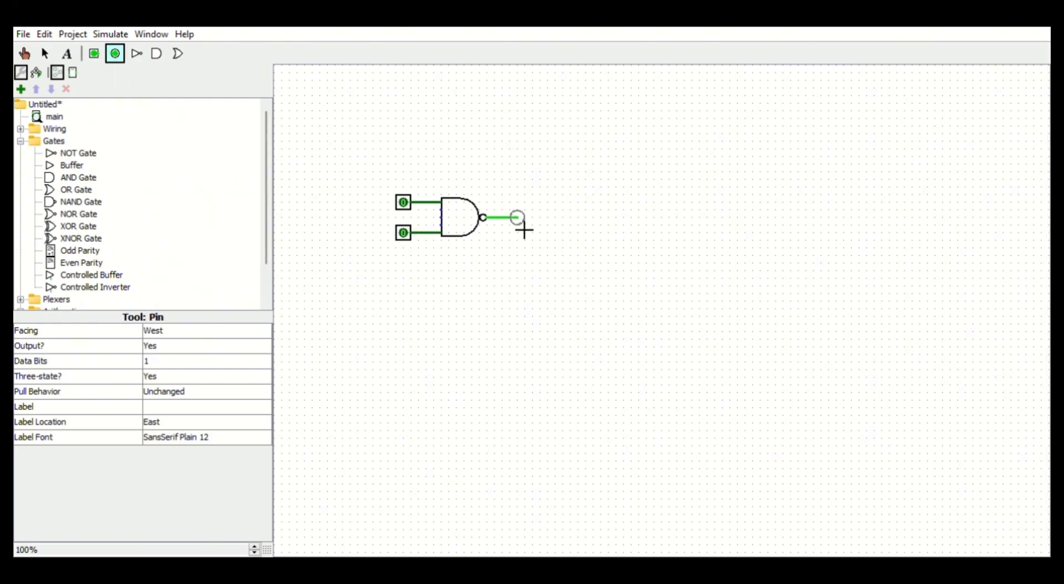
pyautogui.click(518, 217)
# Label the NAND gate's upper input pin A, its lower input pin B and its output pin F.
pyautogui.click(404, 204)
pyautogui.click(219, 408)
pyautogui.write('A')
pyautogui.click(403, 233)
pyautogui.click(217, 416)
pyautogui.write('B')
pyautogui.press('Return')
pyautogui.click(518, 218)
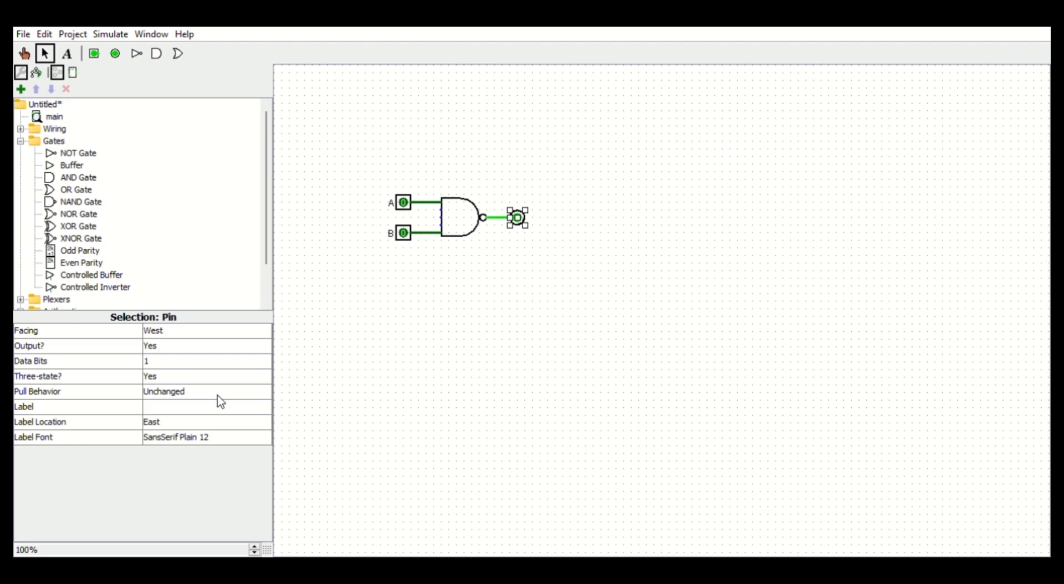
pyautogui.click(219, 408)
pyautogui.write('F')
# Analyze the NAND gate circuit and view its expression and truth table.
pyautogui.click(73, 35)
pyautogui.click(152, 275)
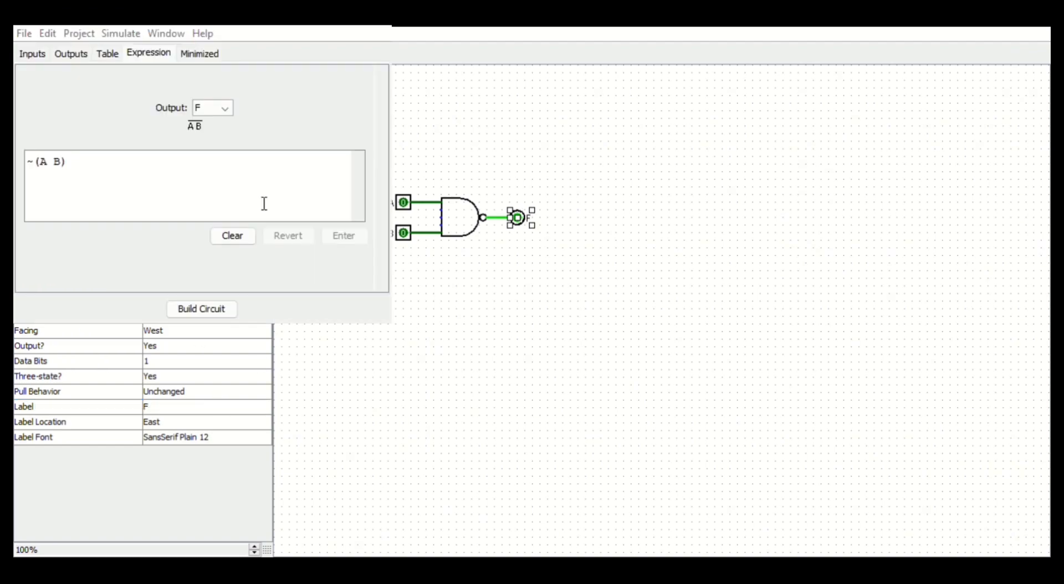
pyautogui.click(114, 55)
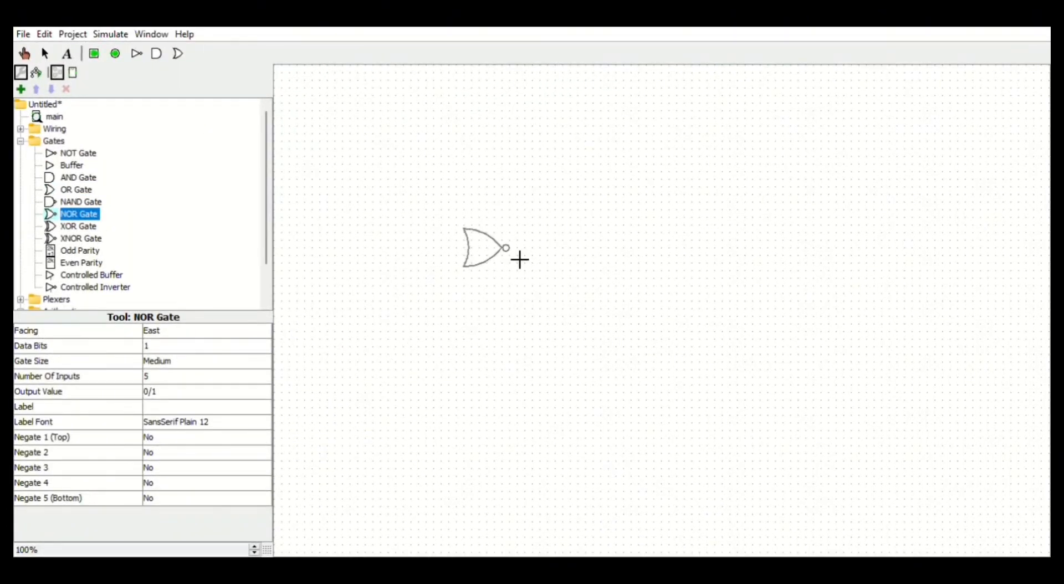
# Place a NOR gate and draw wires from its uppermost input, lowermost input and output.
pyautogui.click(520, 259)
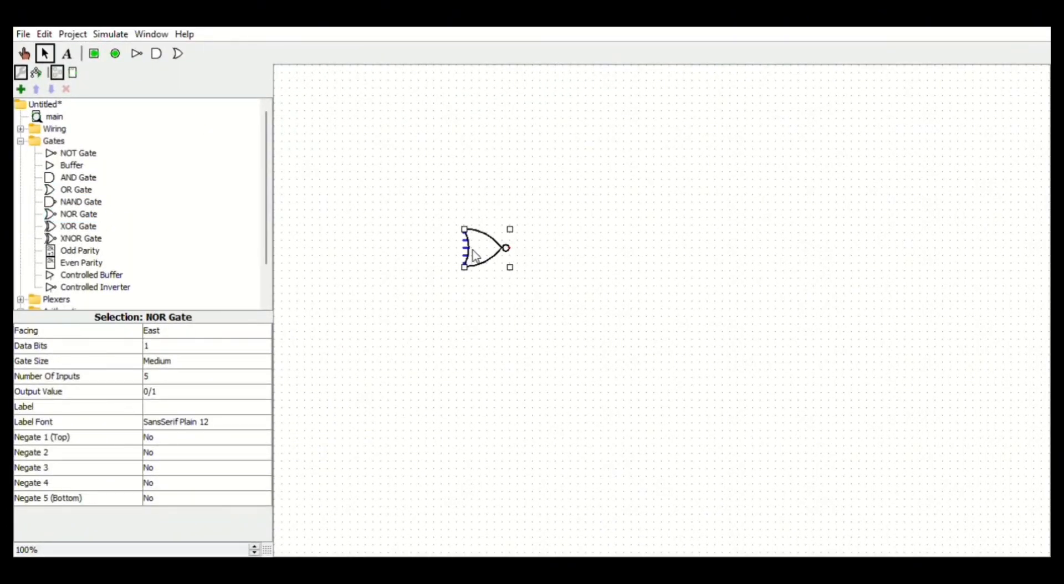
pyautogui.moveTo(464, 233); pyautogui.dragTo(433, 233)
pyautogui.moveTo(465, 265); pyautogui.dragTo(433, 265)
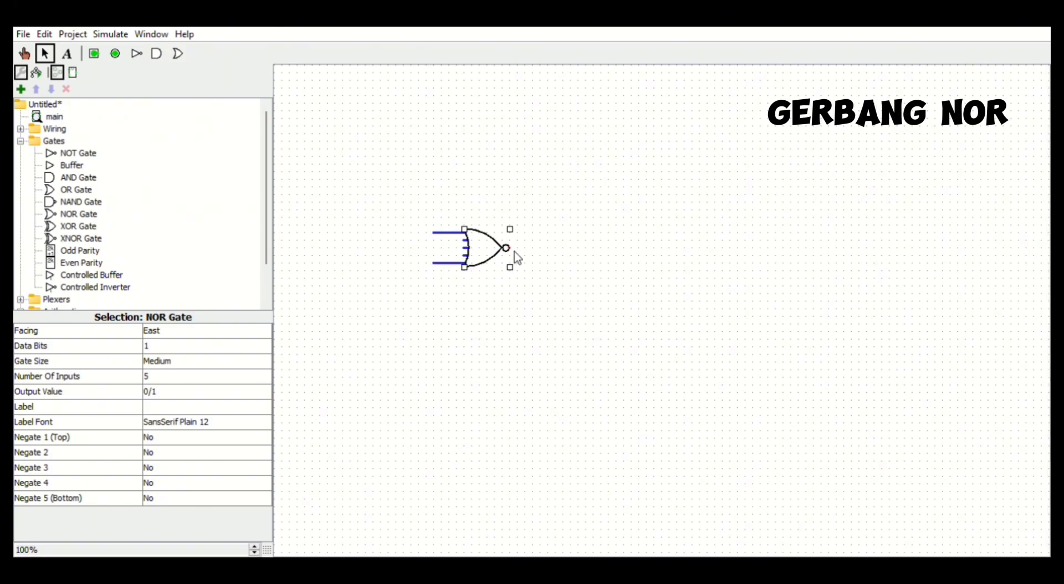
pyautogui.moveTo(508, 248); pyautogui.dragTo(541, 248)
# Add an input pin to the end of each NOR input wire and an output pin to the output wire.
pyautogui.click(95, 54)
pyautogui.click(431, 233)
pyautogui.click(430, 263)
pyautogui.click(115, 54)
pyautogui.click(544, 261)
# Label the NOR gate's upper input pin A, its lower input pin B and its output pin F.
pyautogui.click(427, 233)
pyautogui.click(220, 410)
pyautogui.write('A')
pyautogui.click(427, 264)
pyautogui.click(220, 407)
pyautogui.write('B')
pyautogui.press('Return')
pyautogui.click(540, 248)
pyautogui.click(205, 407)
pyautogui.write('F')
# Analyze the NOR gate circuit and view its expression and truth table.
pyautogui.click(73, 34)
pyautogui.click(105, 257)
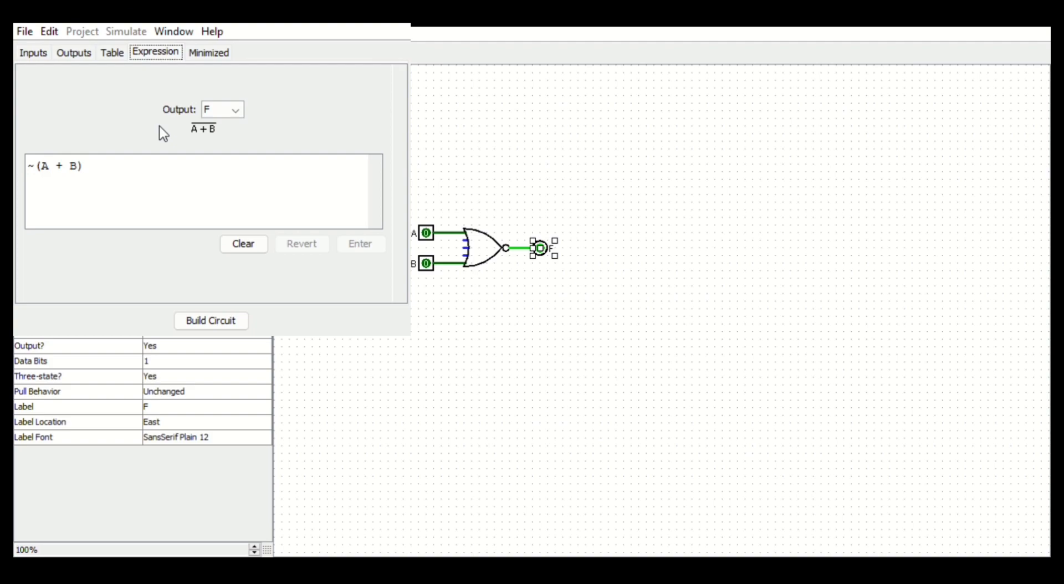
pyautogui.click(113, 53)
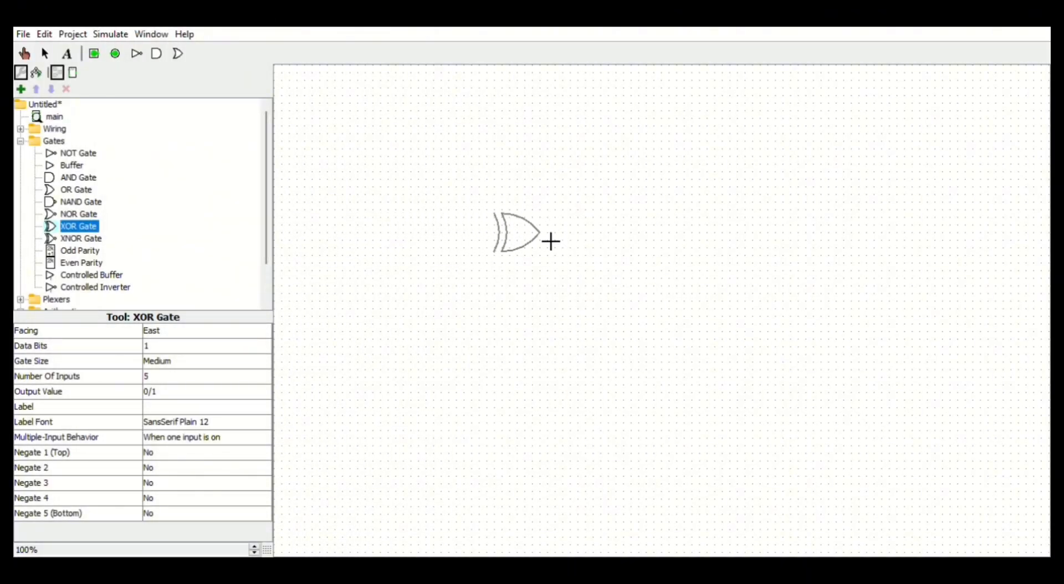
# Place an XOR gate and draw wires from its uppermost input, lowermost input and output.
pyautogui.click(537, 236)
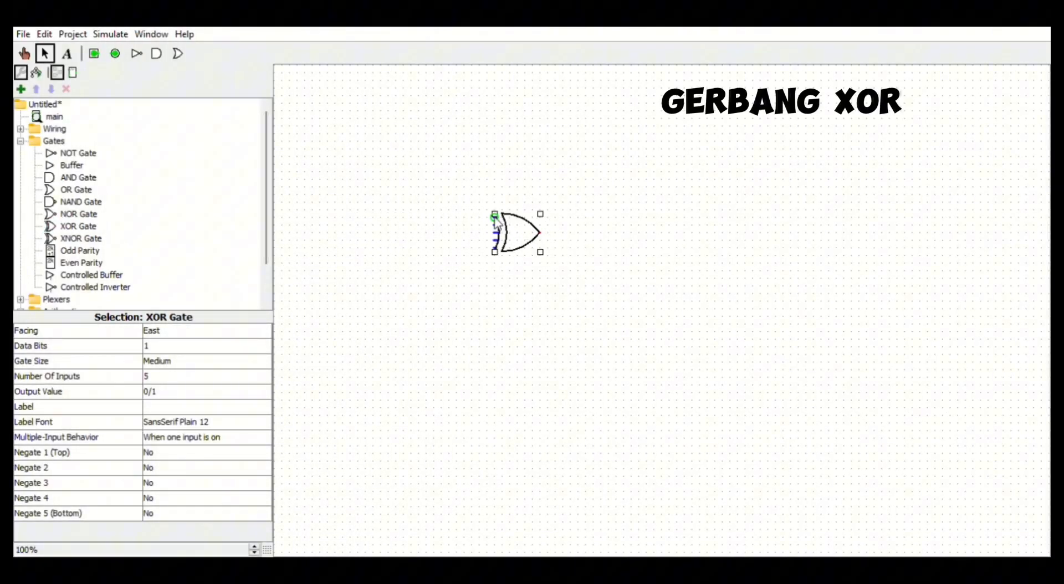
pyautogui.moveTo(494, 217); pyautogui.dragTo(461, 218)
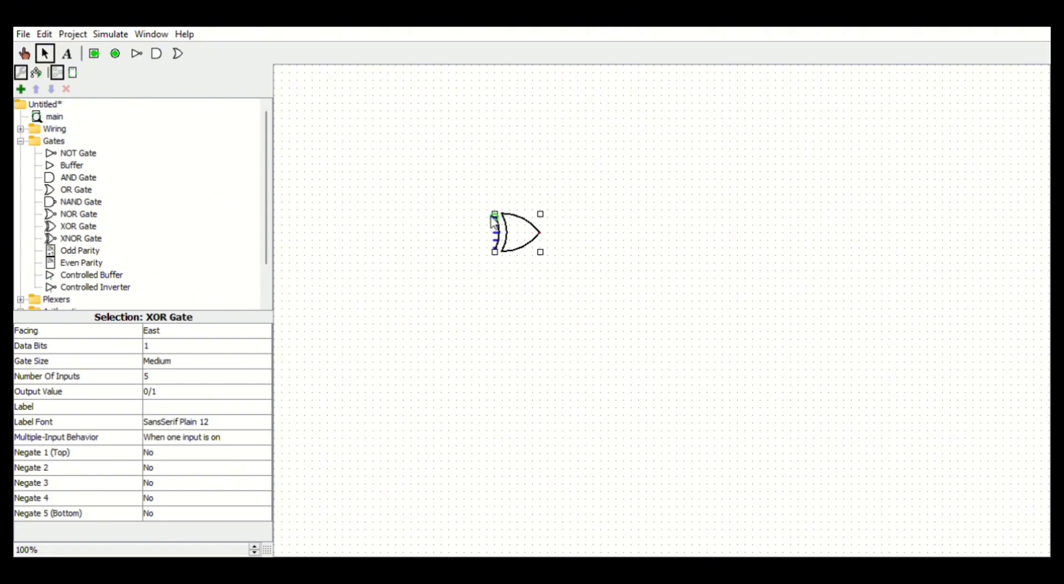
pyautogui.moveTo(494, 217); pyautogui.dragTo(456, 218)
pyautogui.moveTo(495, 248); pyautogui.dragTo(456, 248)
pyautogui.moveTo(540, 232); pyautogui.dragTo(579, 234)
# Add an input pin to the end of each XOR input wire and an output pin to the output wire.
pyautogui.click(94, 54)
pyautogui.click(456, 218)
pyautogui.click(94, 55)
pyautogui.click(456, 248)
pyautogui.click(115, 54)
pyautogui.click(571, 233)
# Label the XOR gate's upper input pin A, its lower input pin B and its output pin Y.
pyautogui.click(449, 218)
pyautogui.click(180, 410)
pyautogui.write('A')
pyautogui.click(451, 249)
pyautogui.click(203, 409)
pyautogui.write('B')
pyautogui.click(579, 233)
pyautogui.click(194, 408)
pyautogui.write('Y')
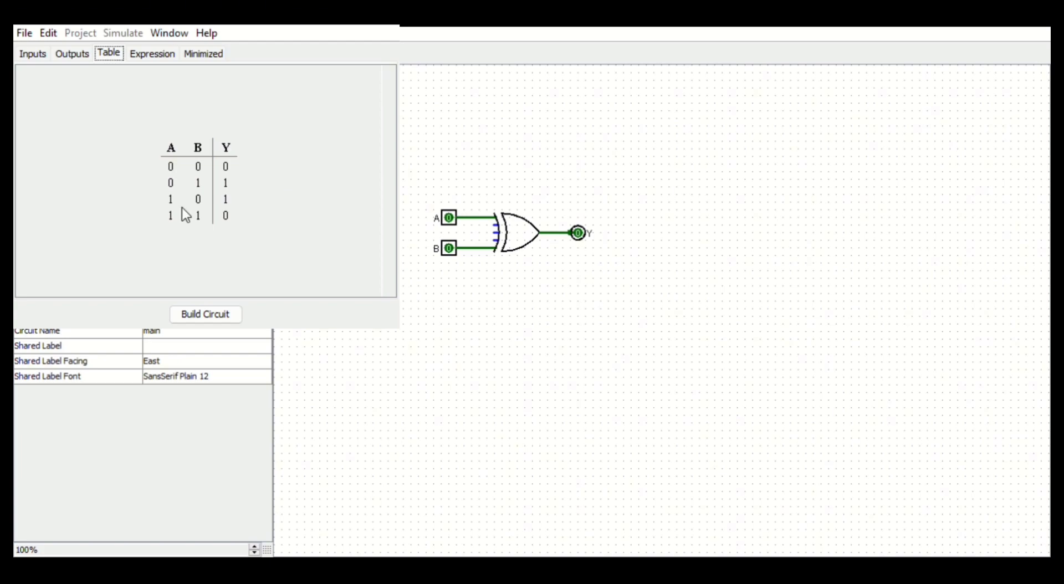
# Place an XNOR gate and draw wires from its uppermost input, lowermost input and output.
pyautogui.click(83, 238)
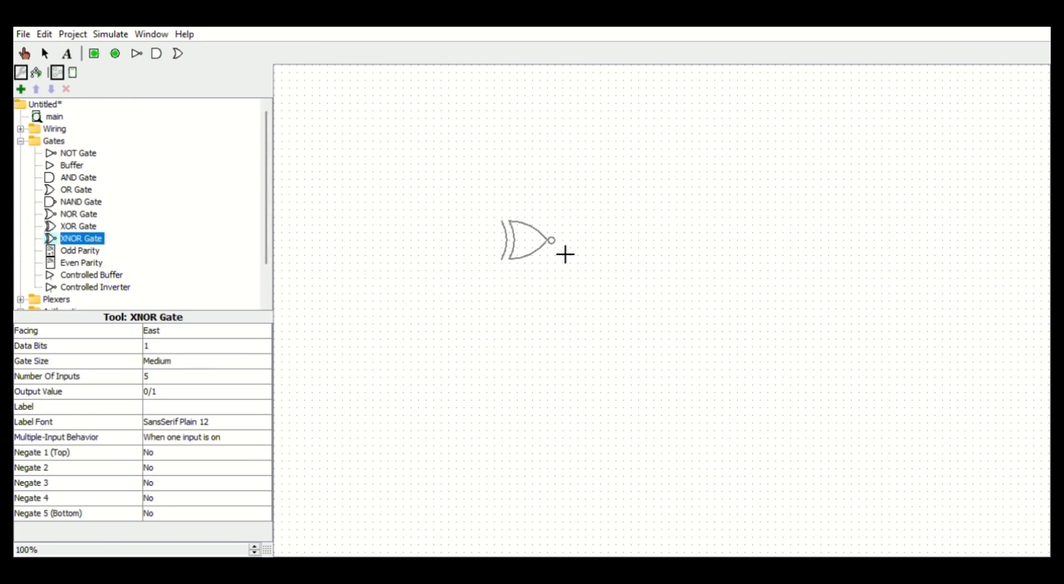
pyautogui.click(566, 255)
pyautogui.moveTo(503, 225); pyautogui.dragTo(469, 225)
pyautogui.moveTo(503, 255); pyautogui.dragTo(471, 255)
pyautogui.moveTo(551, 240); pyautogui.dragTo(594, 241)
# Add an input pin to the end of each XNOR input wire and an output pin to the output wire.
pyautogui.click(94, 53)
pyautogui.click(469, 225)
pyautogui.click(93, 53)
pyautogui.click(468, 256)
pyautogui.click(587, 241)
# Label the XNOR gate's upper input pin A, its lower input pin B and its output pin Y.
pyautogui.click(464, 225)
pyautogui.click(157, 408)
pyautogui.write('A')
pyautogui.click(464, 256)
pyautogui.click(212, 408)
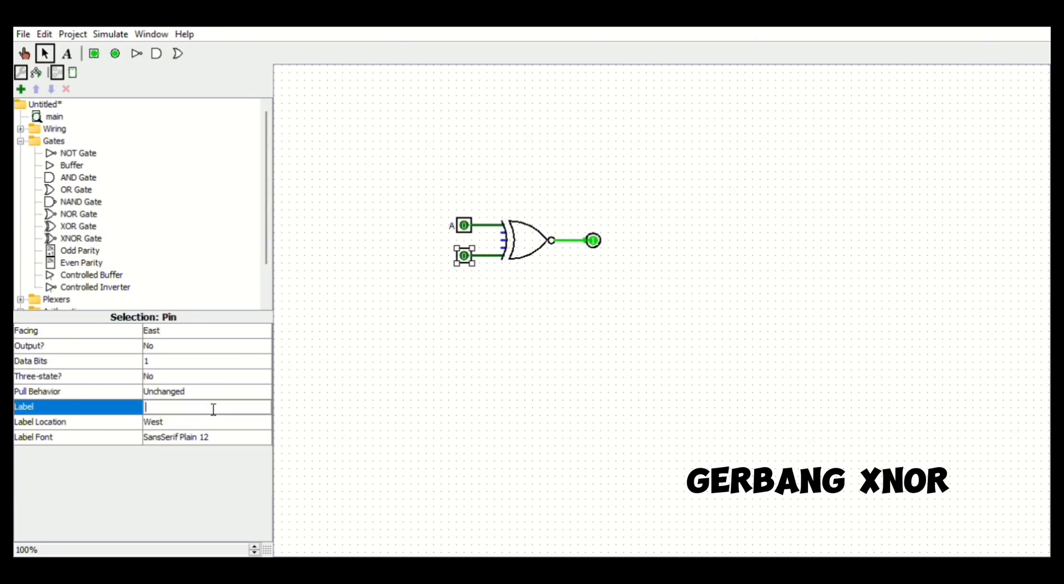
pyautogui.write('B')
pyautogui.click(593, 240)
pyautogui.click(211, 407)
pyautogui.write('Y')
pyautogui.press('Return')
# Analyze the XNOR gate circuit and view its expression and truth table.
pyautogui.click(72, 34)
pyautogui.click(100, 282)
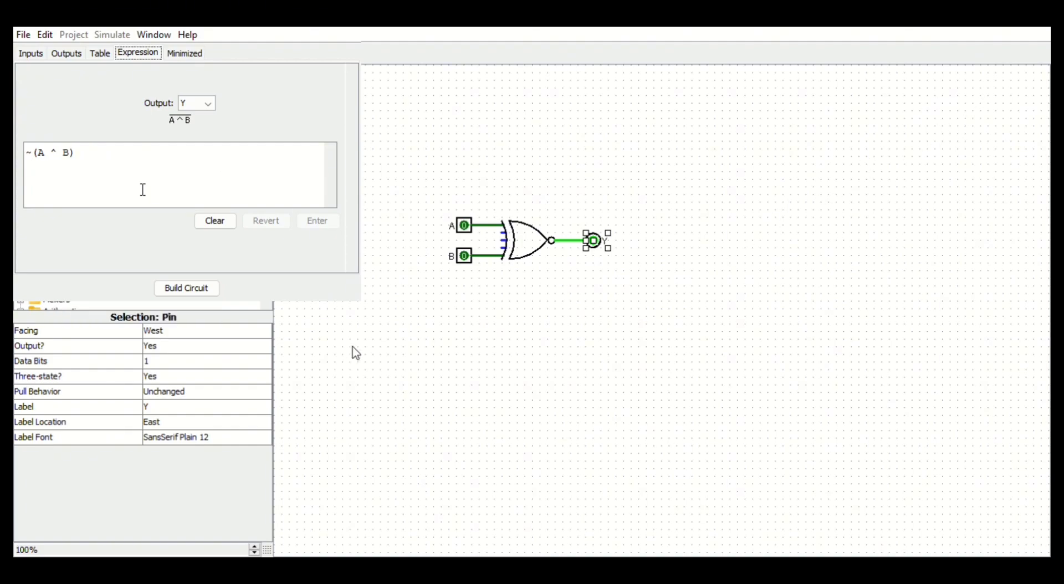
pyautogui.click(108, 58)
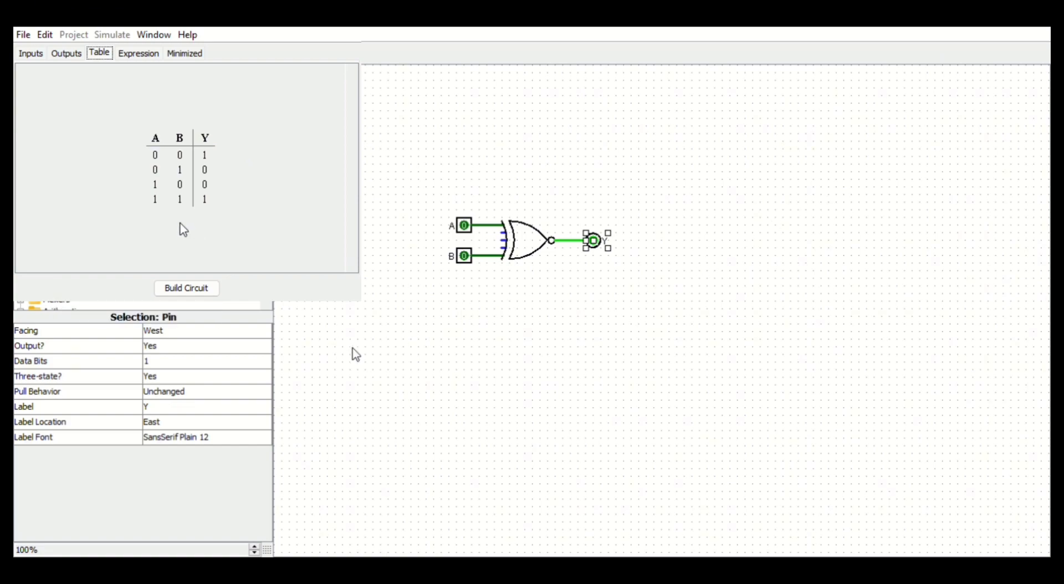
pyautogui.click(74, 35)
pyautogui.click(111, 276)
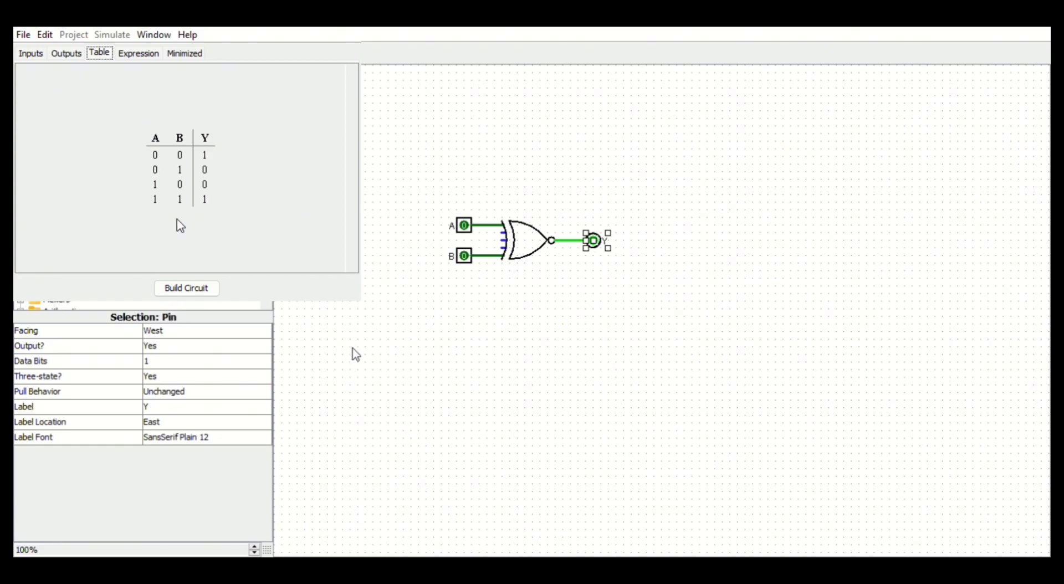